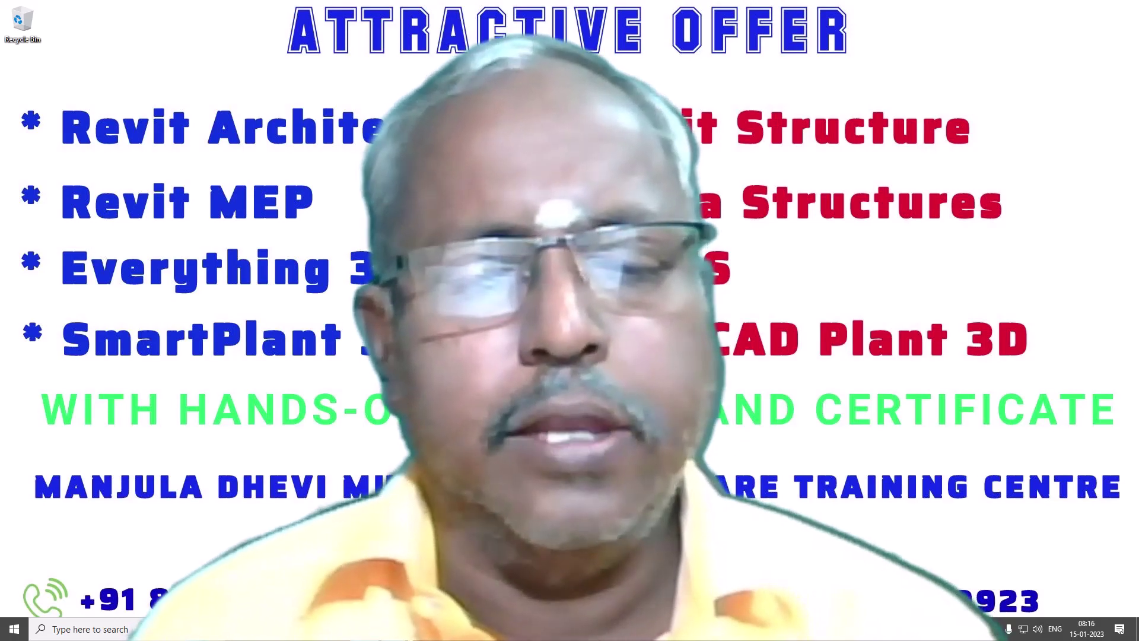
Bring the Revit 2023 Home screen to the front from the taskbar
click(394, 630)
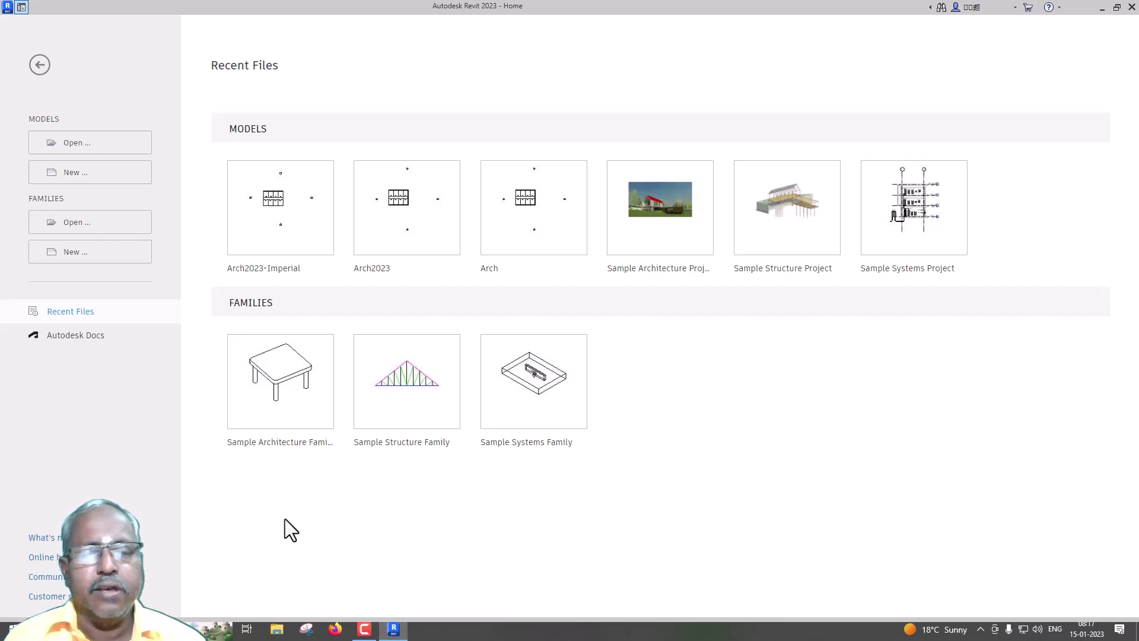
Create a new project from the English-Imperial Systems-Default.rte template
click(81, 178)
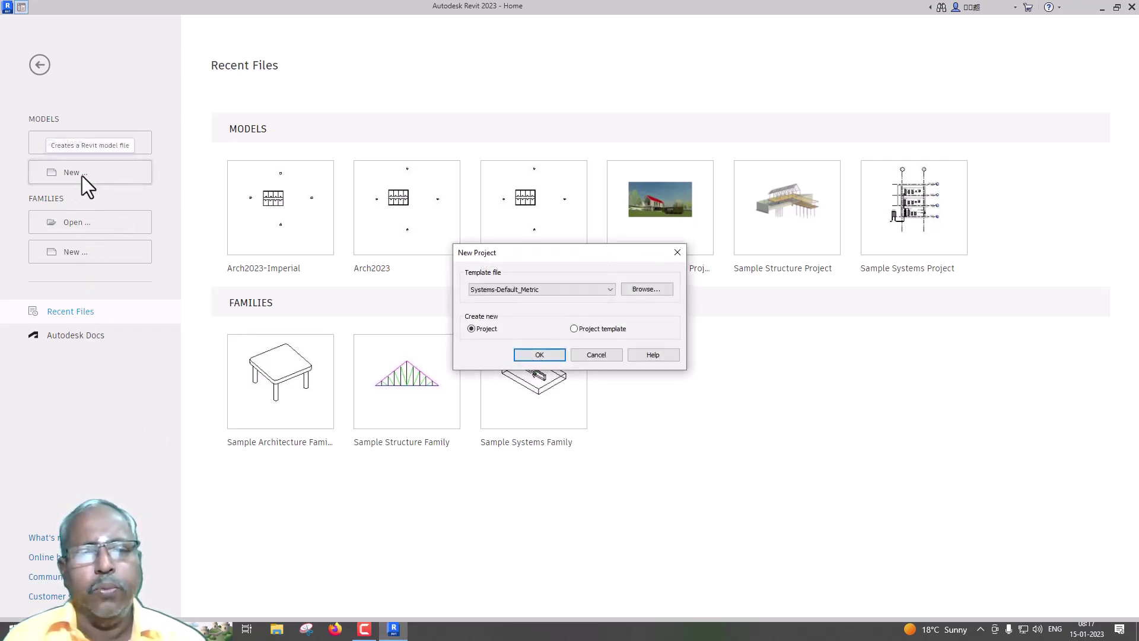
click(664, 290)
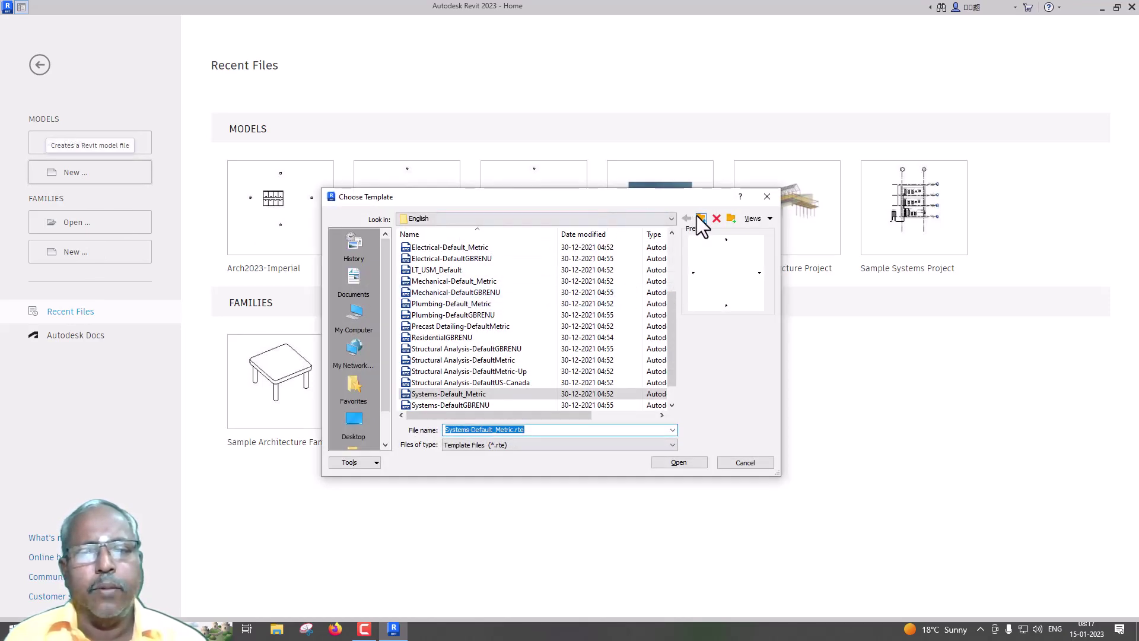
click(699, 218)
double_click(449, 280)
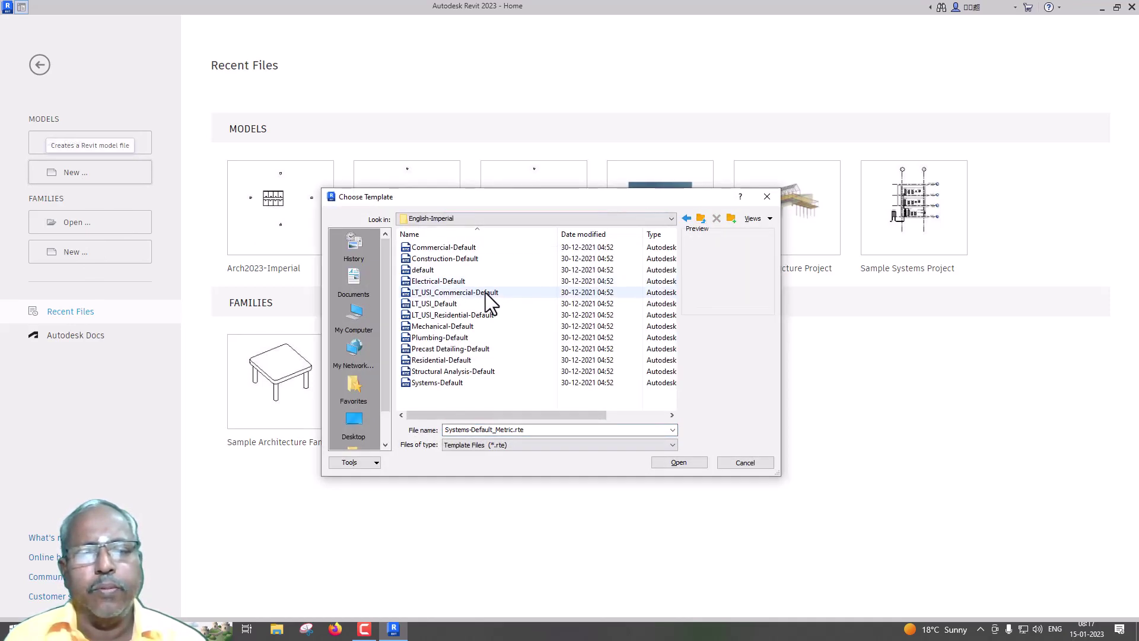
click(458, 384)
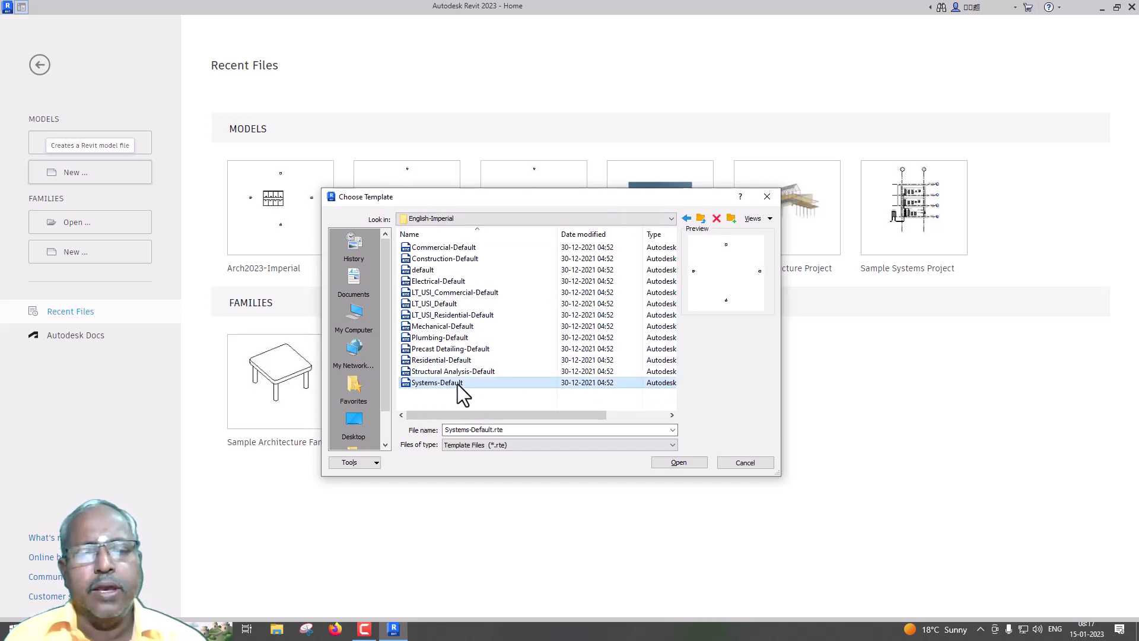
click(695, 466)
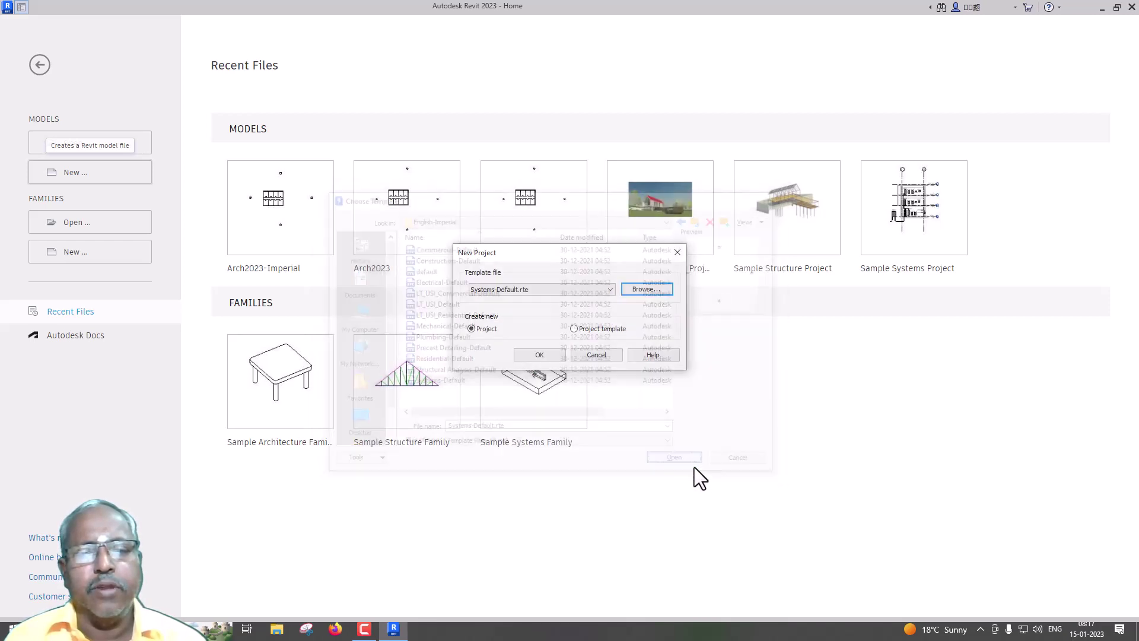
click(550, 353)
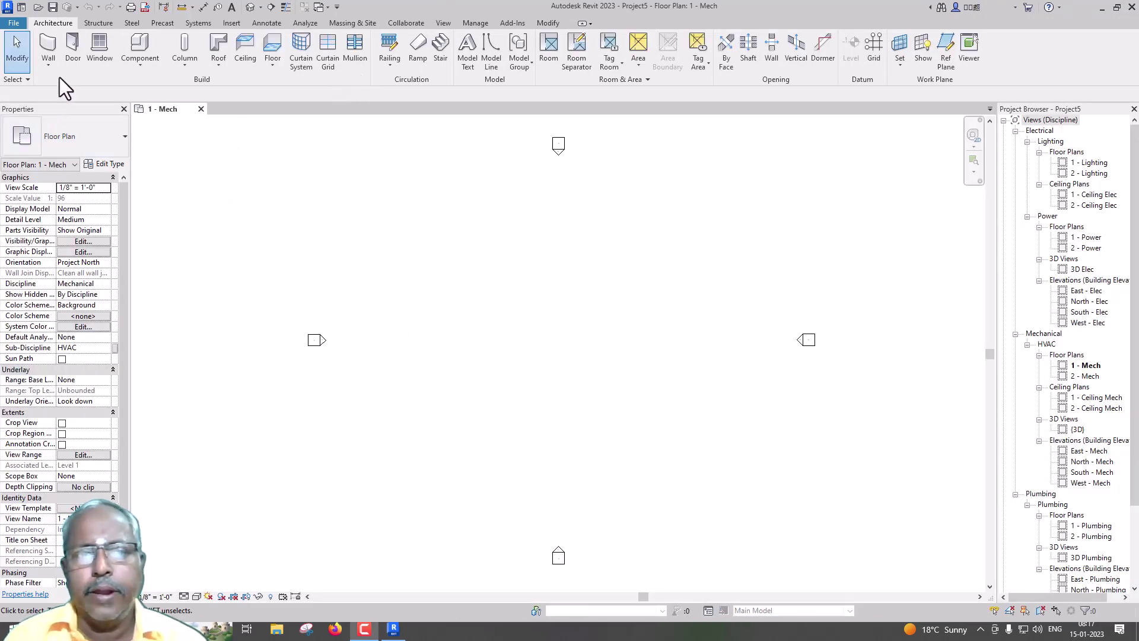
Link Arch2023-Imperial.rvt from CLASS (I:) > Revit Class > Video into the 1 - Mech plan
click(231, 22)
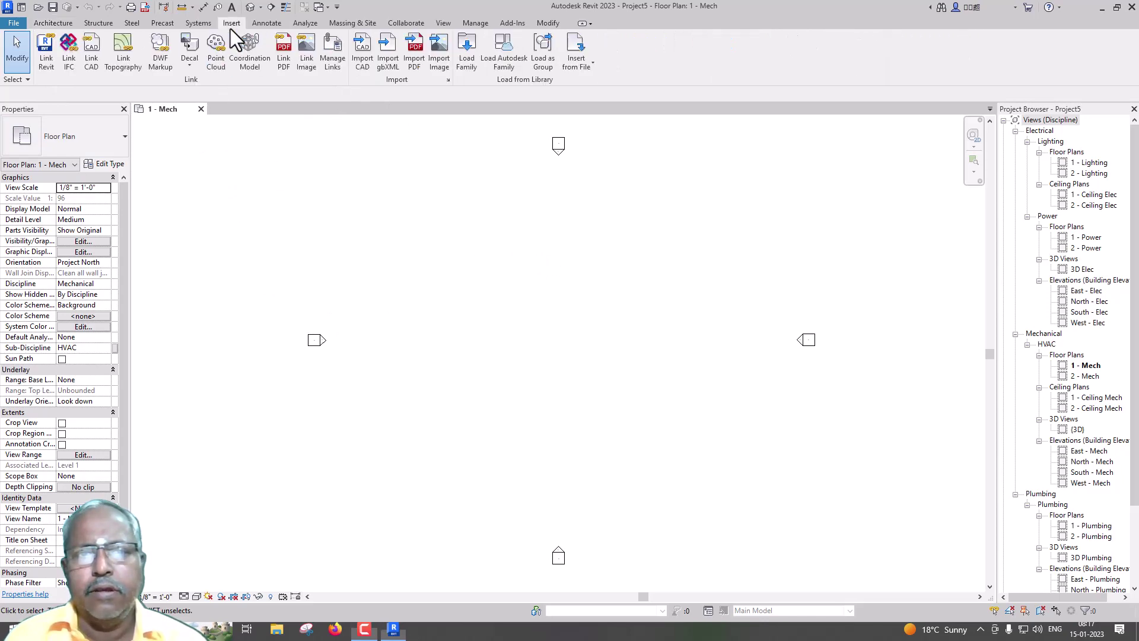
click(47, 53)
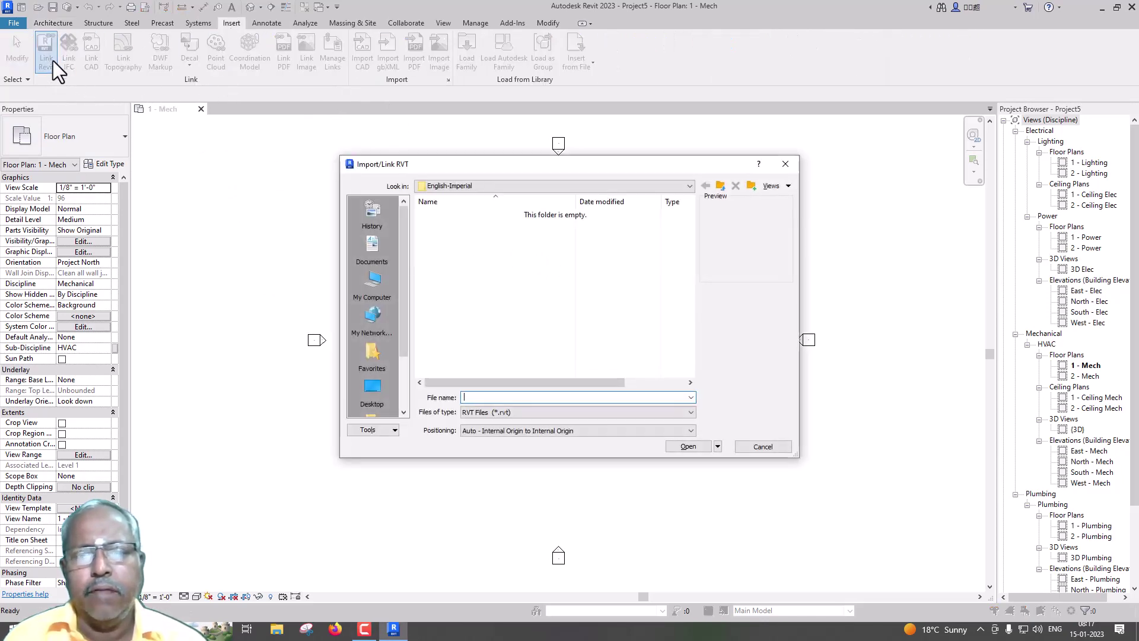
drag(497, 174, 251, 155)
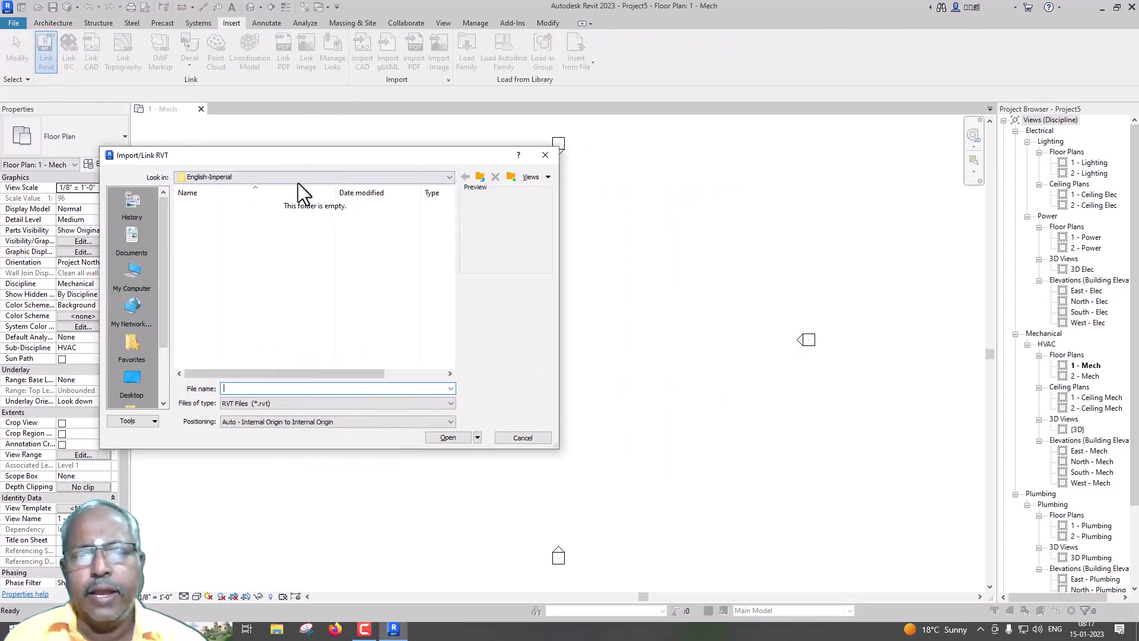
click(297, 178)
click(261, 311)
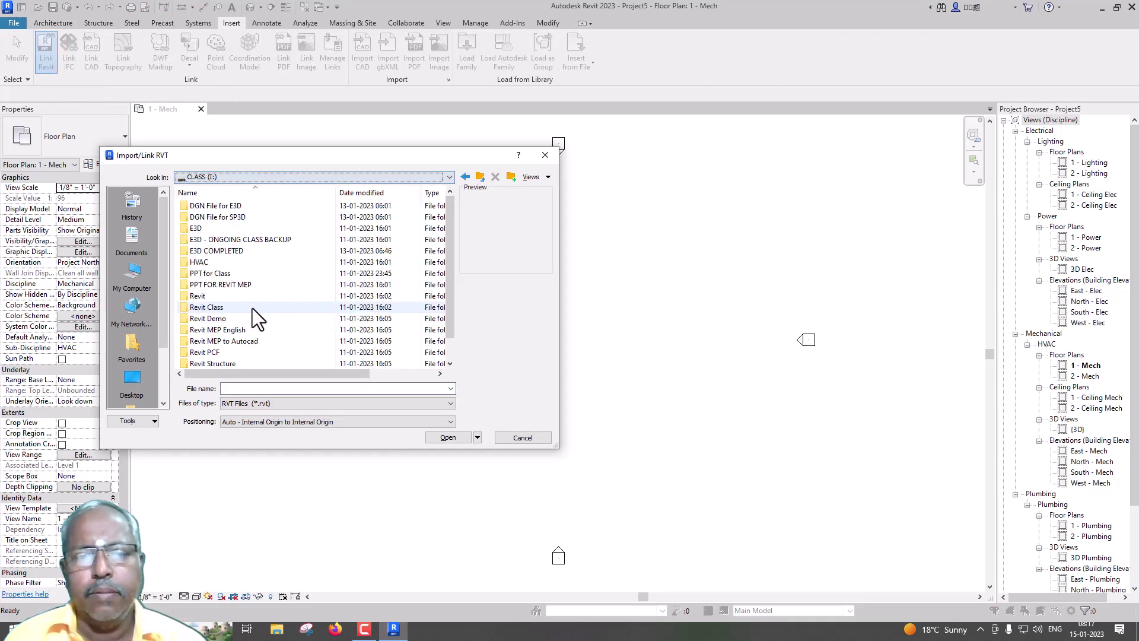
double_click(222, 308)
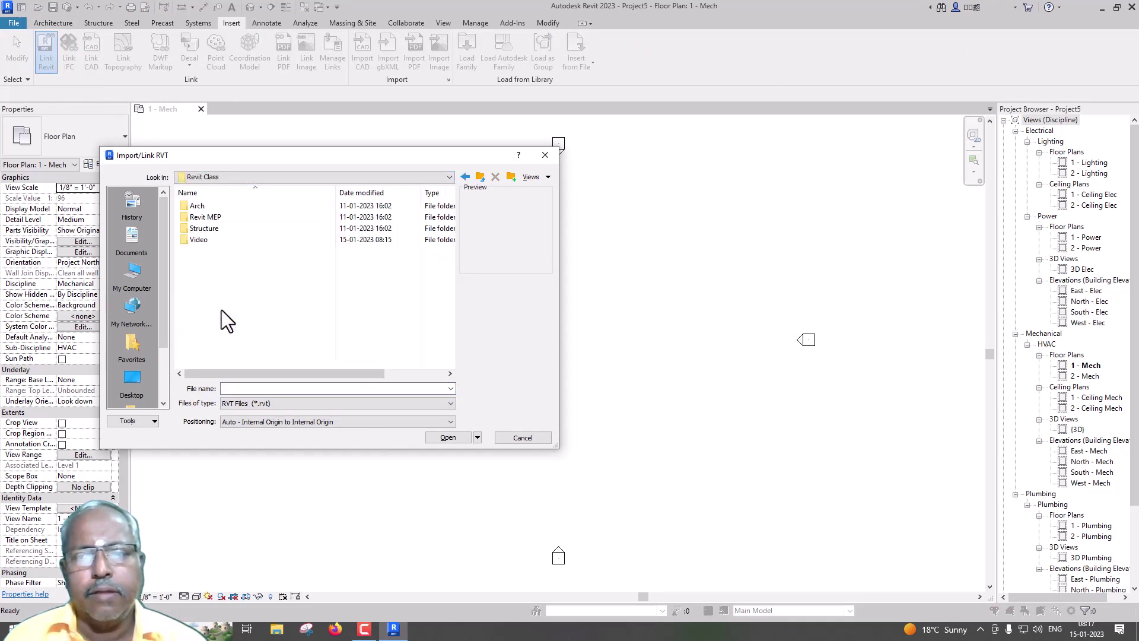
double_click(206, 239)
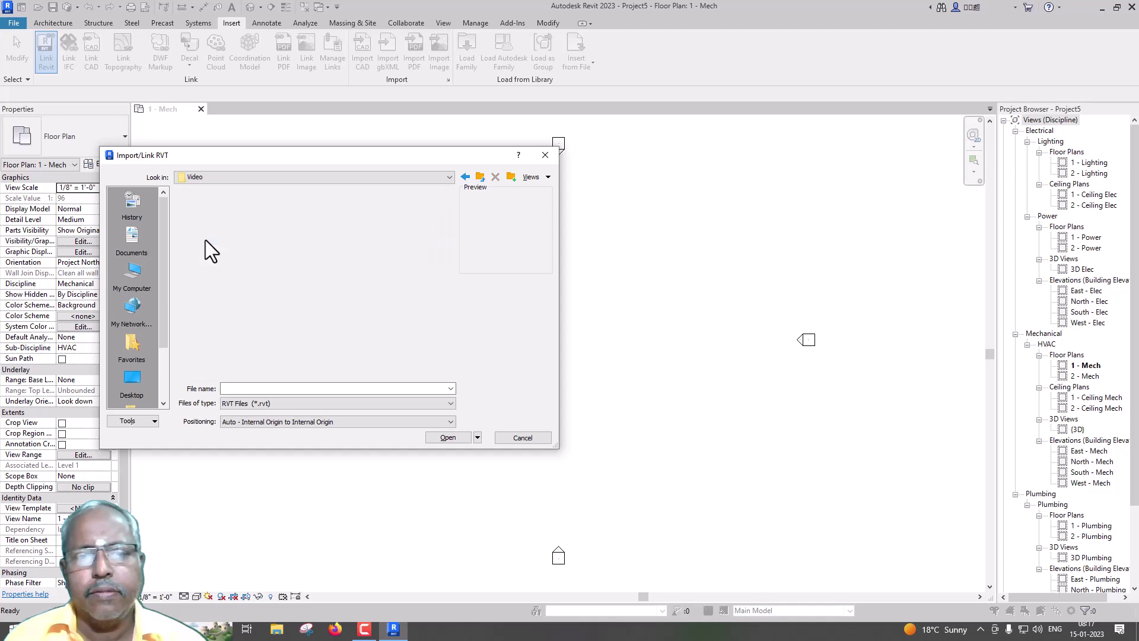
click(226, 261)
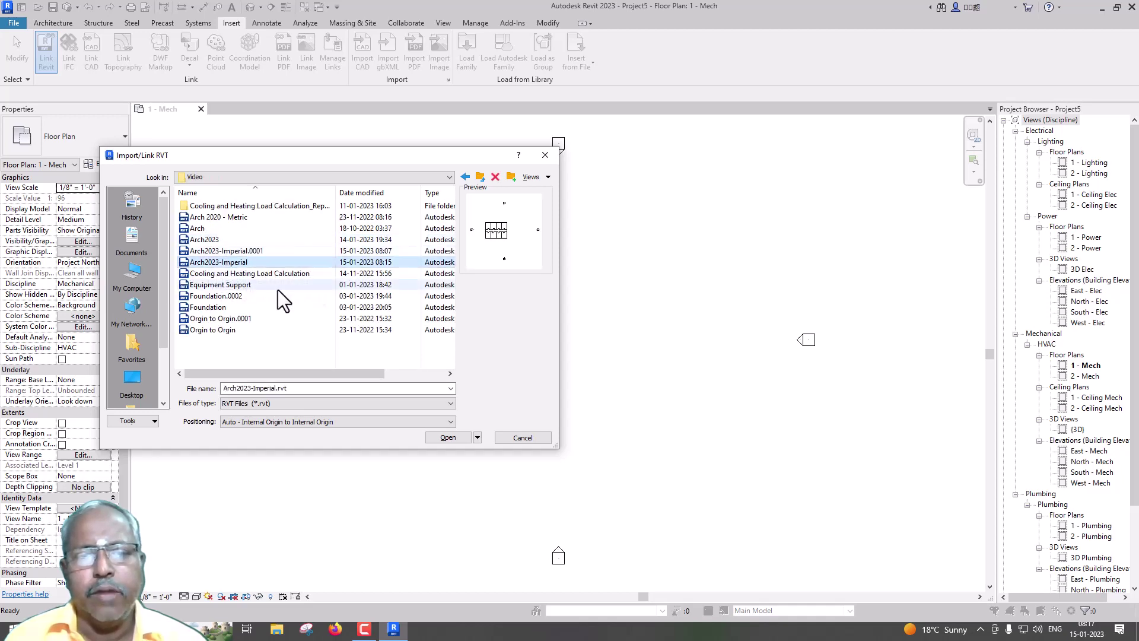
click(458, 433)
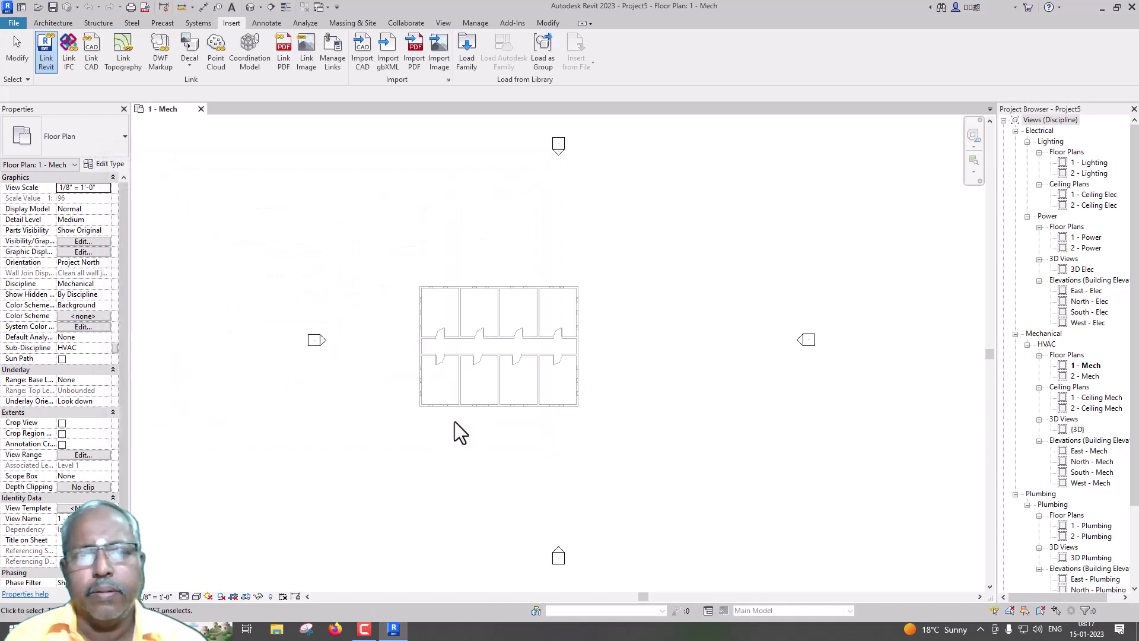
Pin the linked Arch2023-Imperial model and enable Room Bounding in its type properties
click(440, 335)
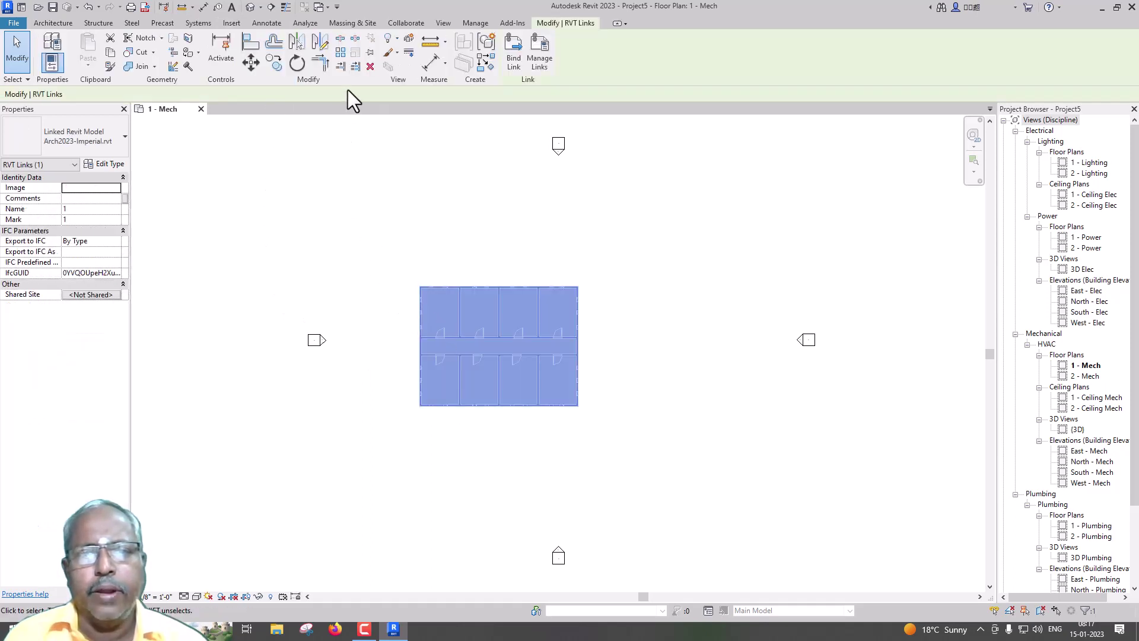
click(370, 53)
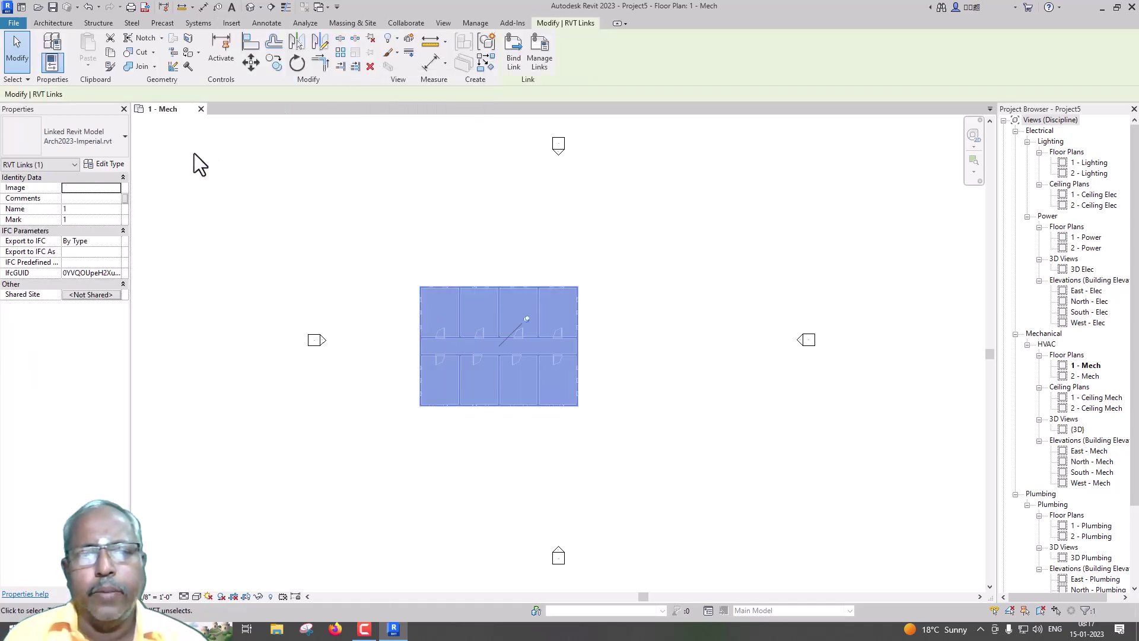
click(117, 168)
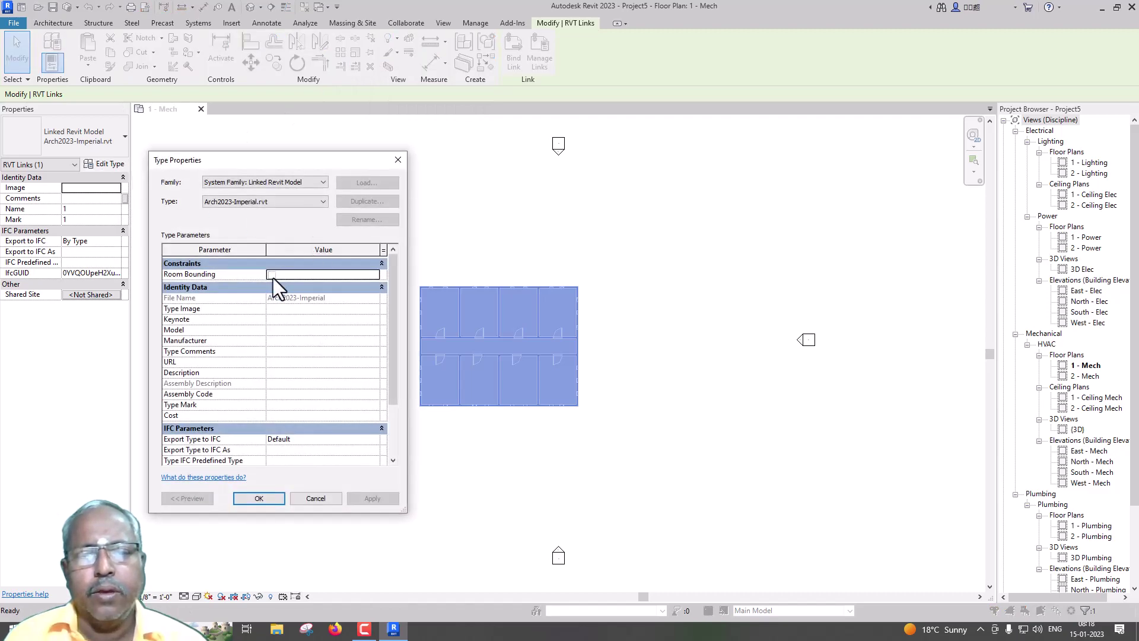
click(271, 275)
click(264, 497)
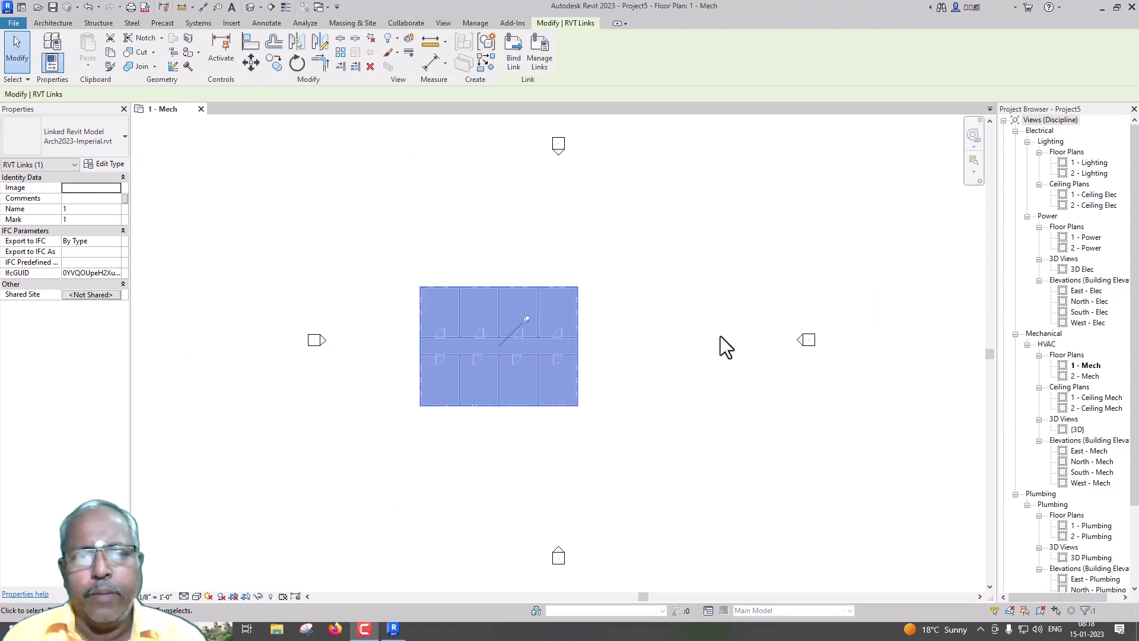
click(17, 52)
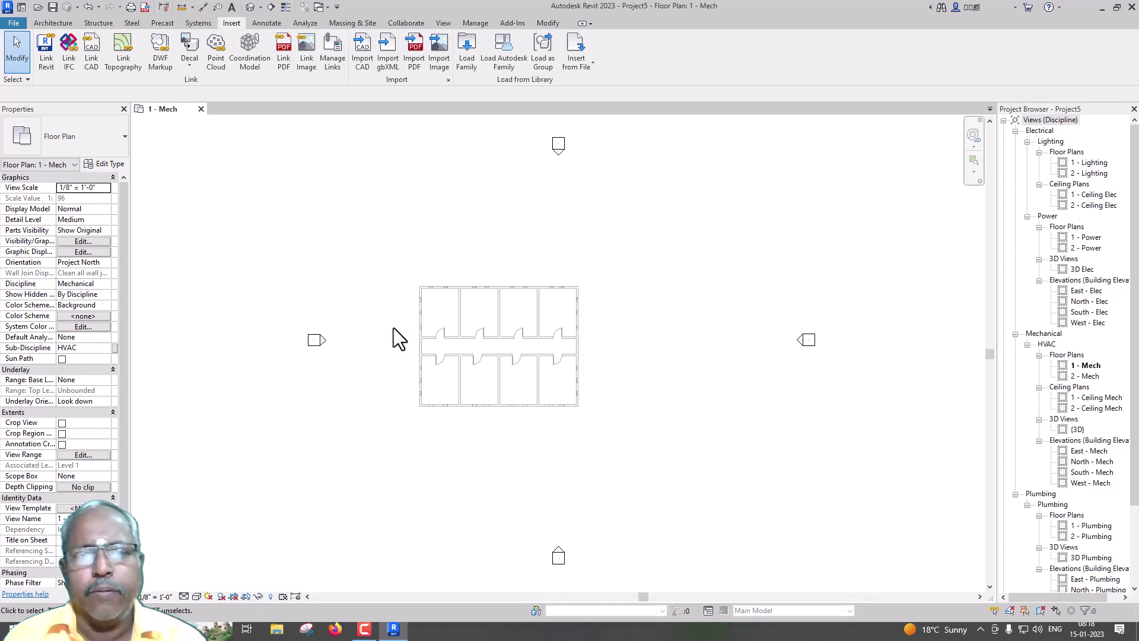
Place spaces in the two lower and two upper rooms, then select Space 1 (206.90 SF)
click(299, 23)
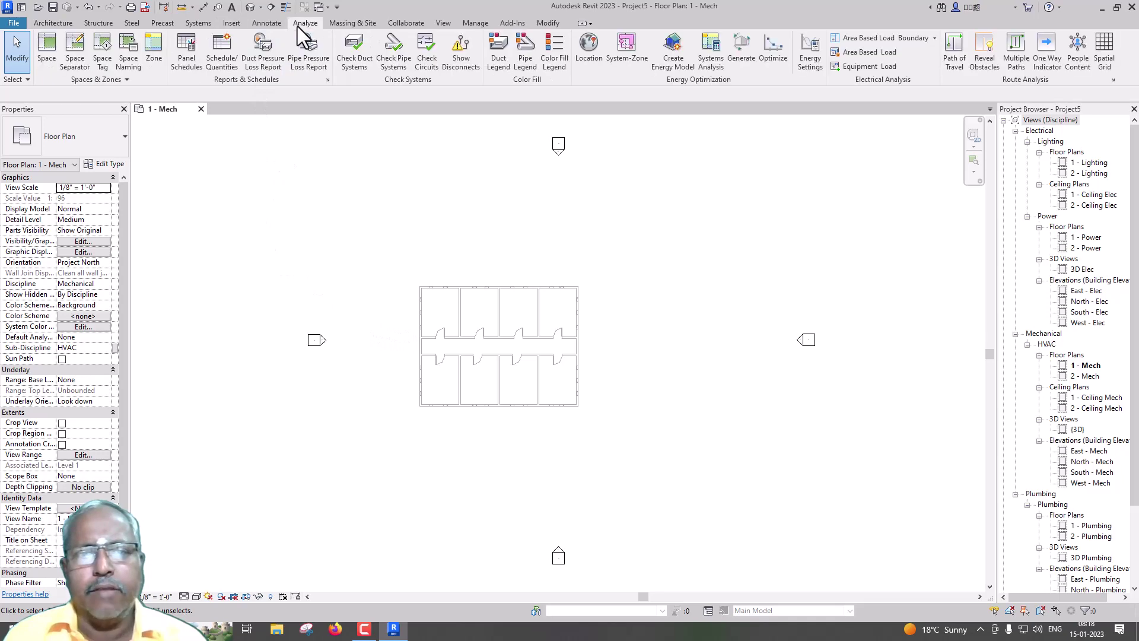
click(46, 50)
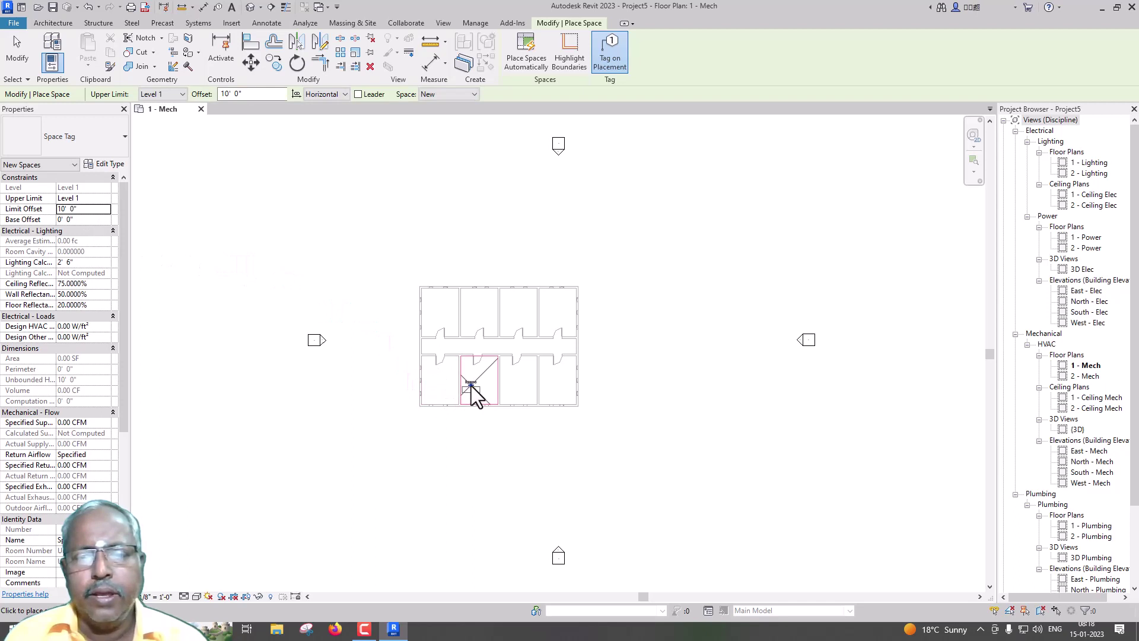
click(475, 399)
click(519, 395)
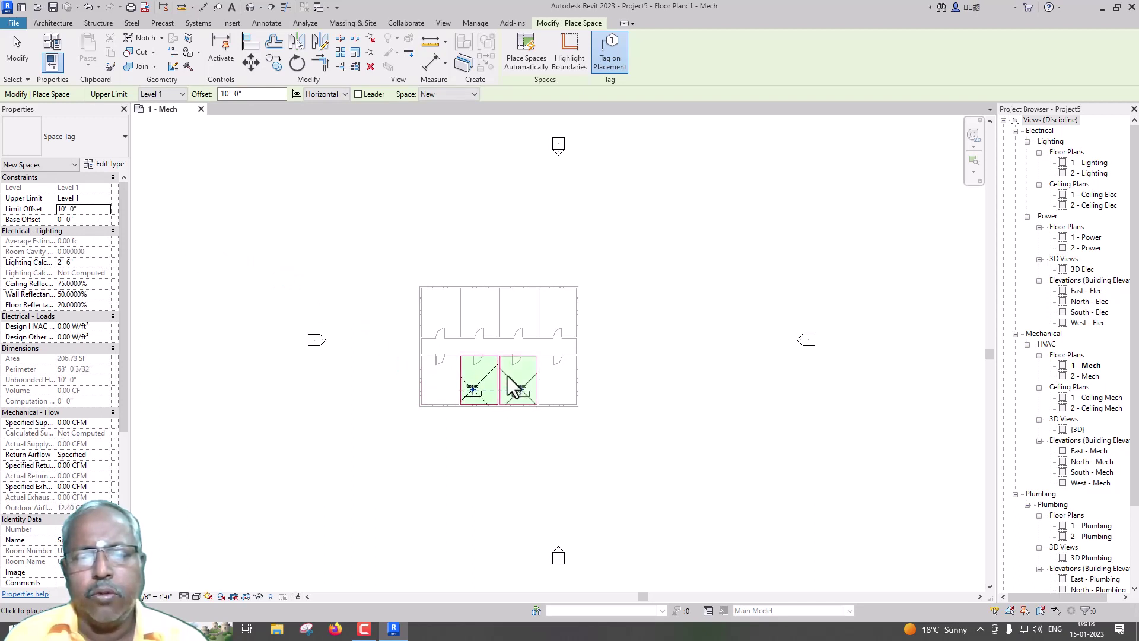
click(473, 302)
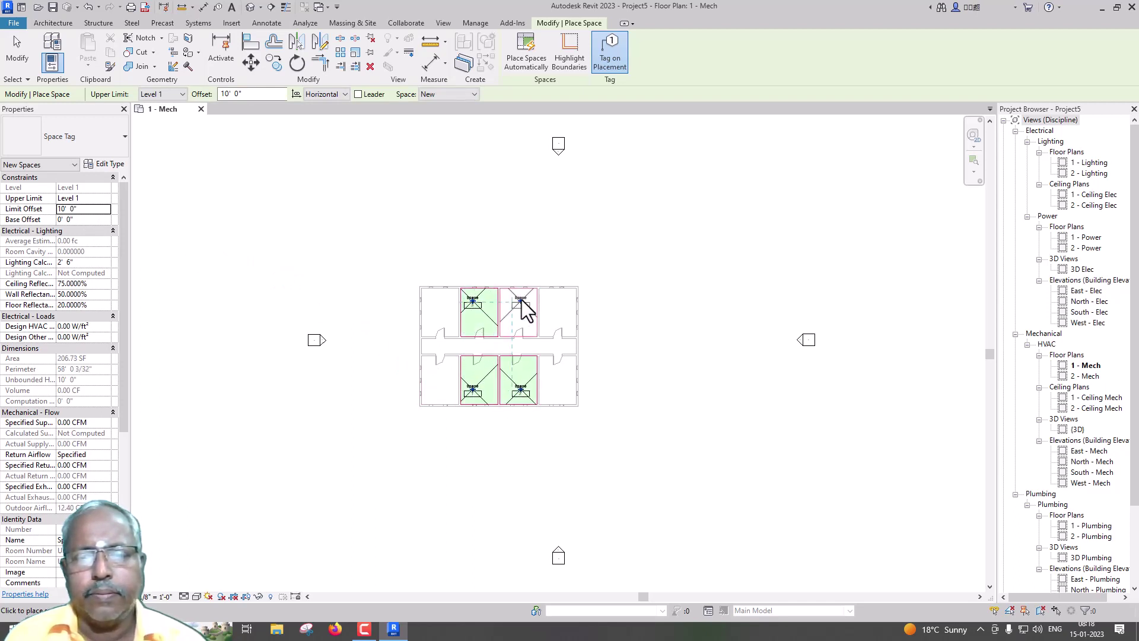
click(521, 303)
key(Escape)
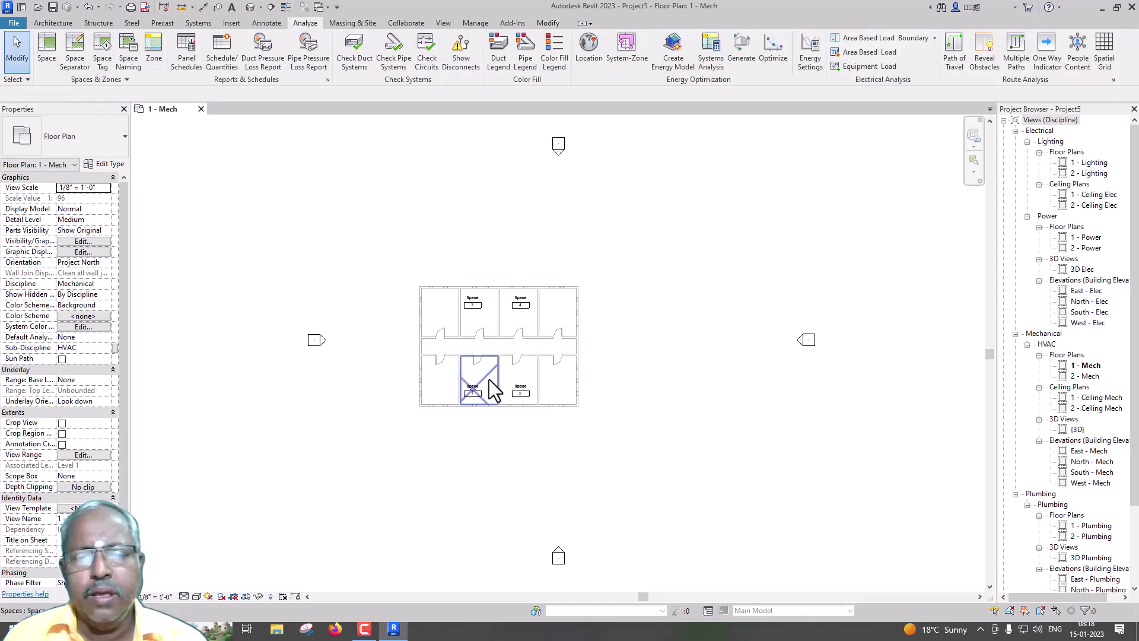
click(493, 388)
scroll(77, 406, down, 1)
scroll(77, 406, down, 3)
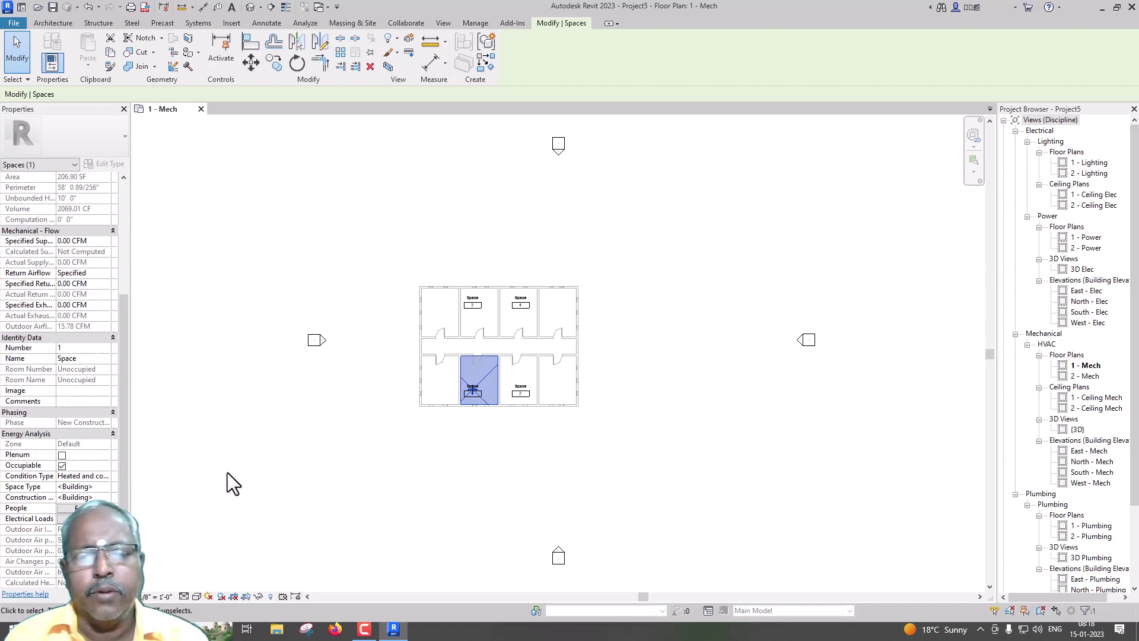
key(Escape)
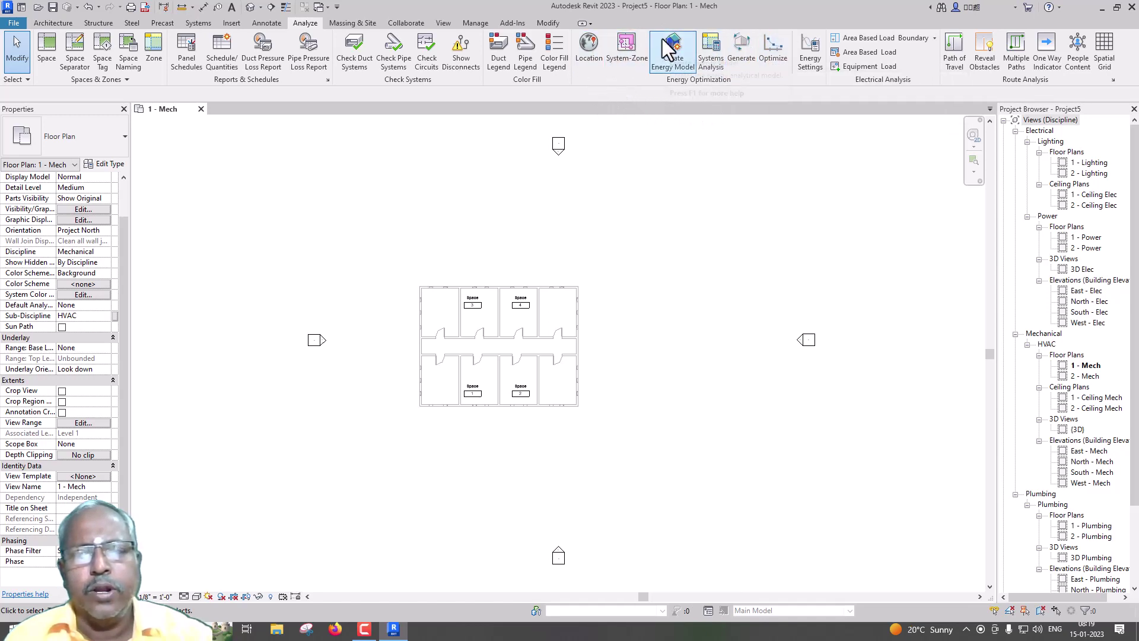
Open the Location settings and define the location by Default City List
click(594, 48)
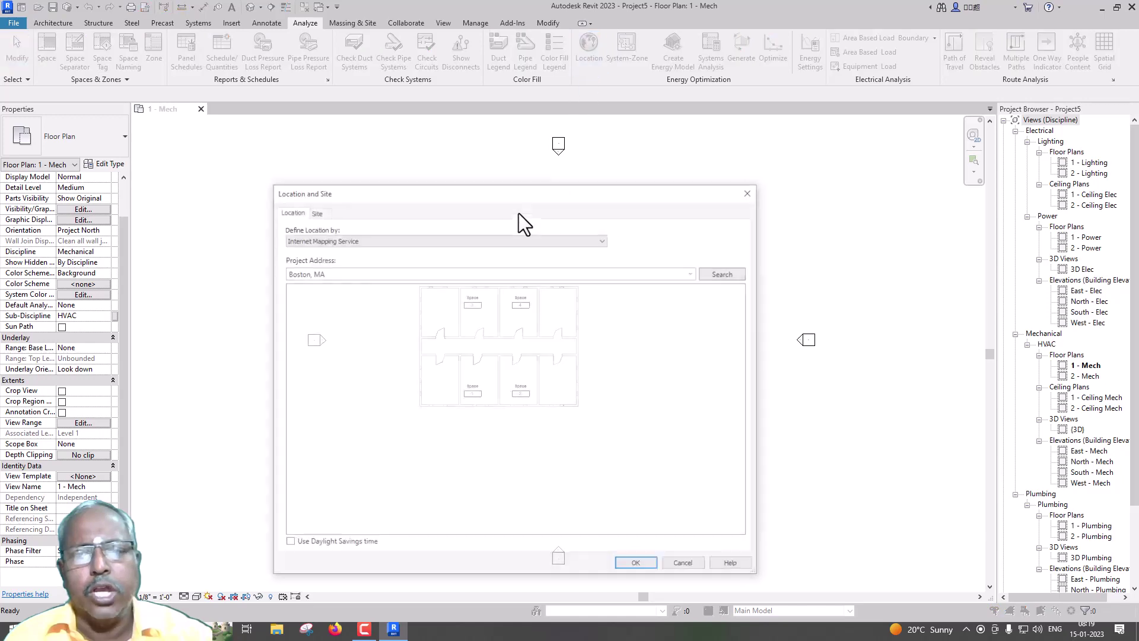
click(425, 238)
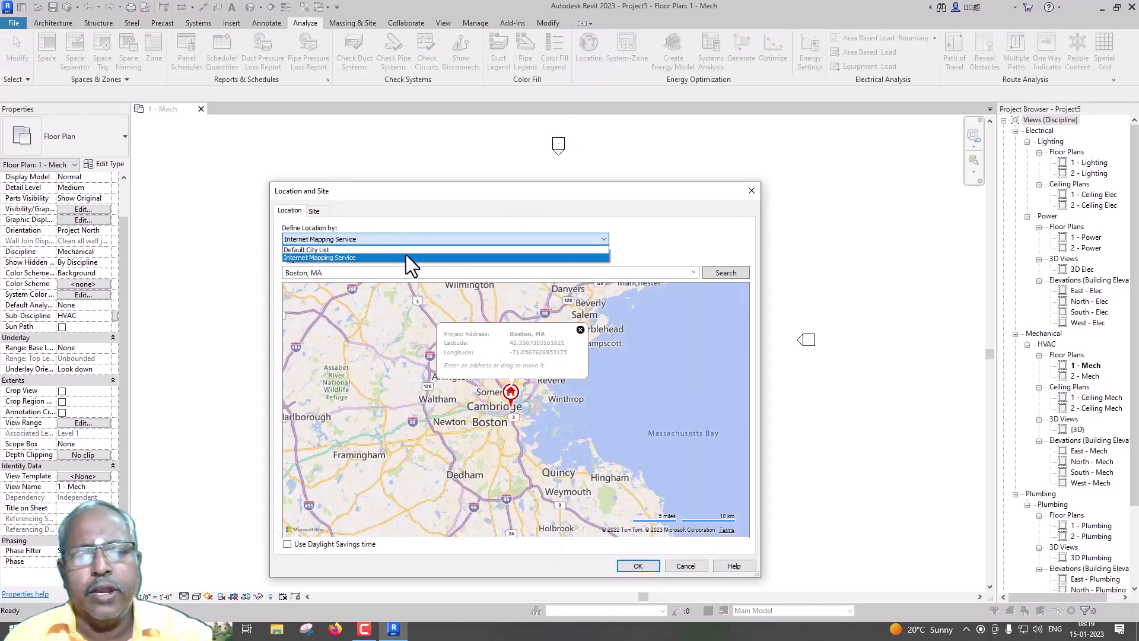
click(406, 250)
Browse the city list keeping Boston, MA, then reopen the Define Location by options
click(410, 280)
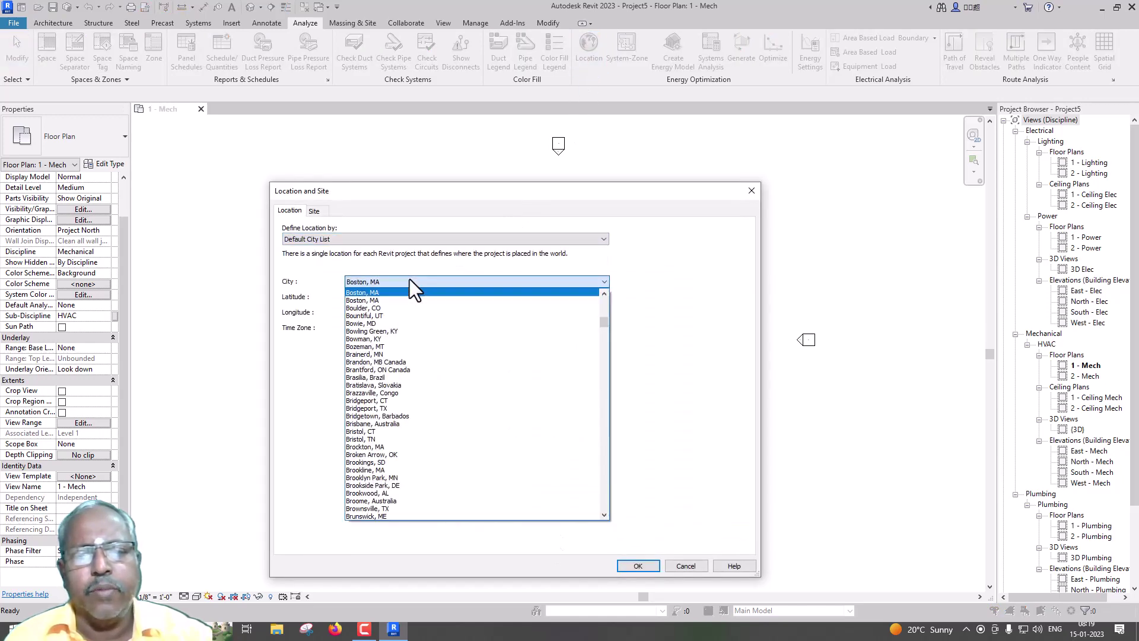
scroll(437, 393, down, 4)
scroll(436, 393, down, 4)
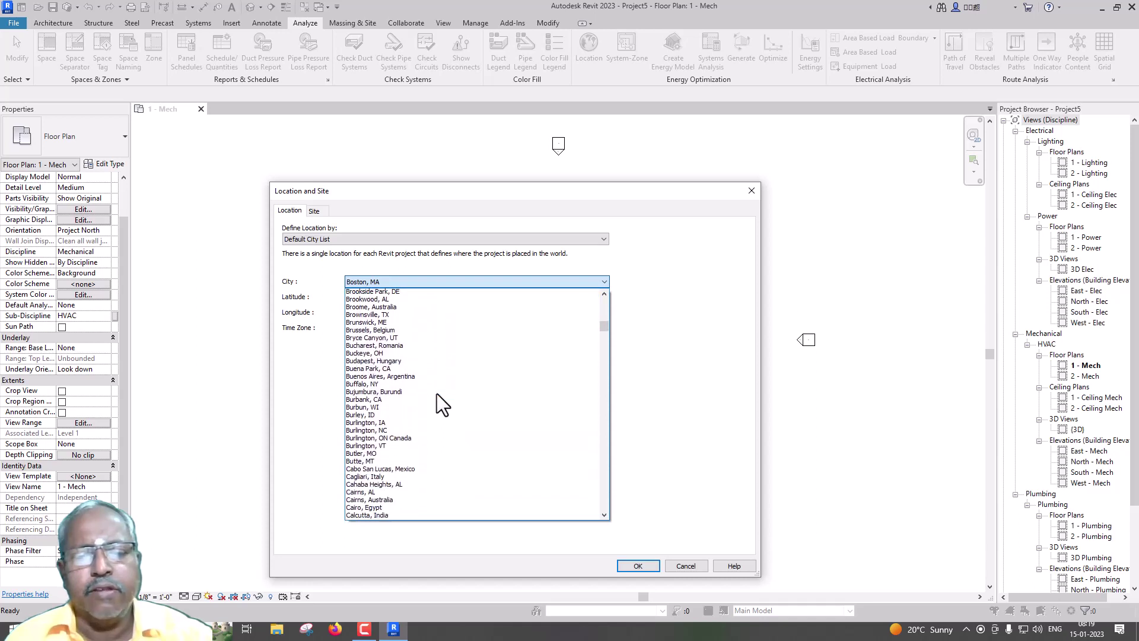
scroll(437, 393, down, 3)
scroll(437, 393, down, 2)
scroll(437, 393, down, 2)
scroll(437, 393, down, 3)
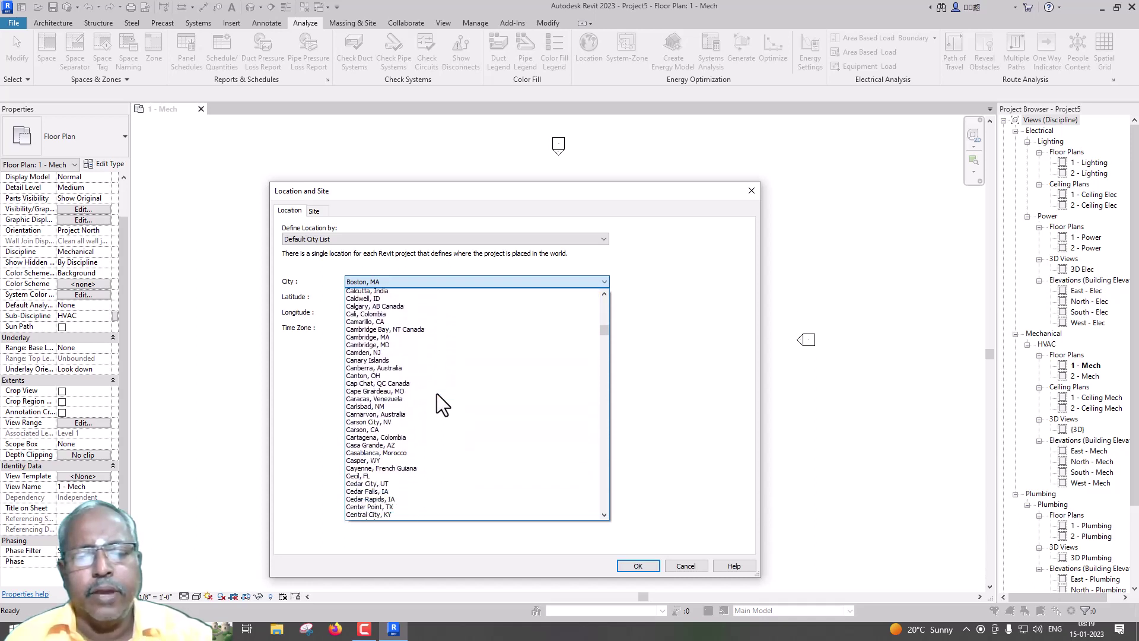
scroll(436, 393, down, 2)
scroll(436, 394, down, 2)
scroll(437, 393, down, 1)
scroll(436, 394, down, 2)
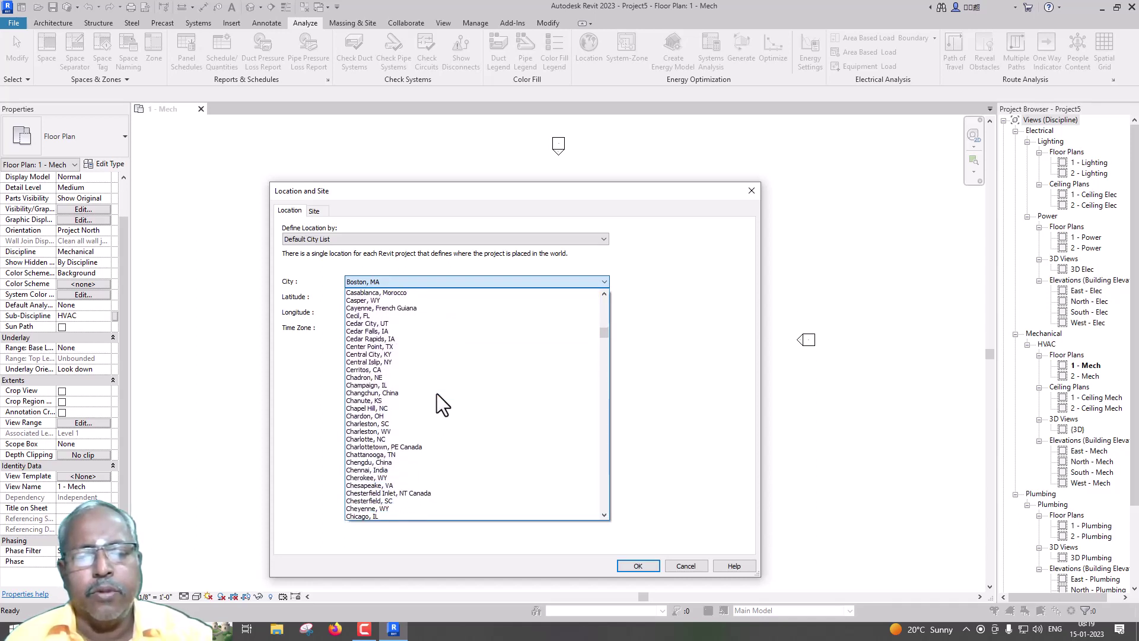
scroll(437, 393, down, 2)
scroll(437, 394, down, 1)
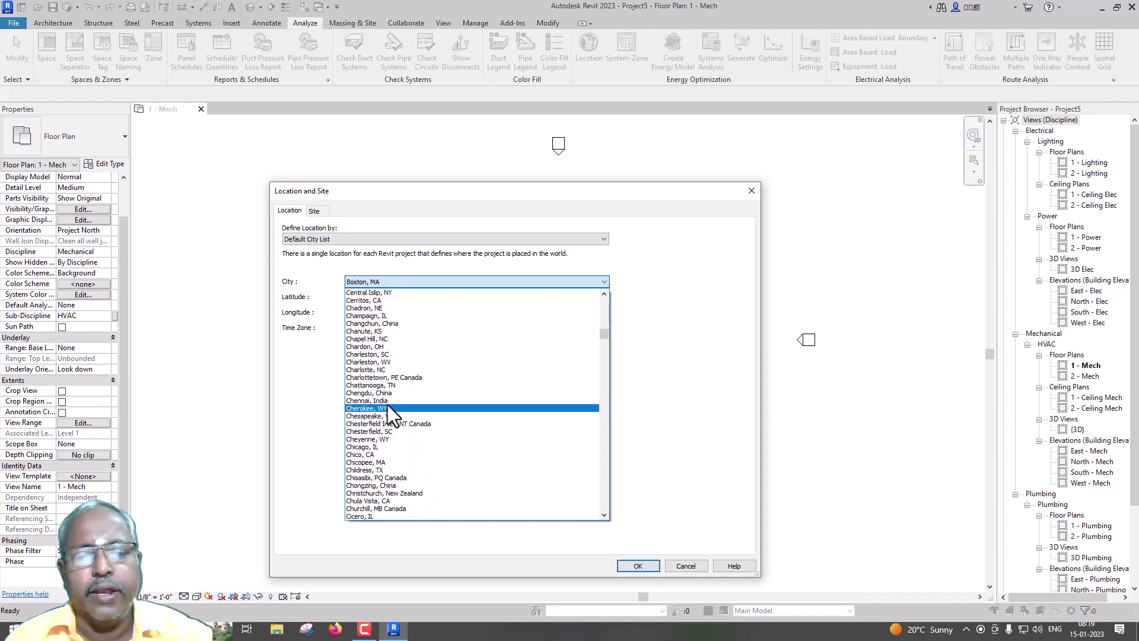
click(401, 237)
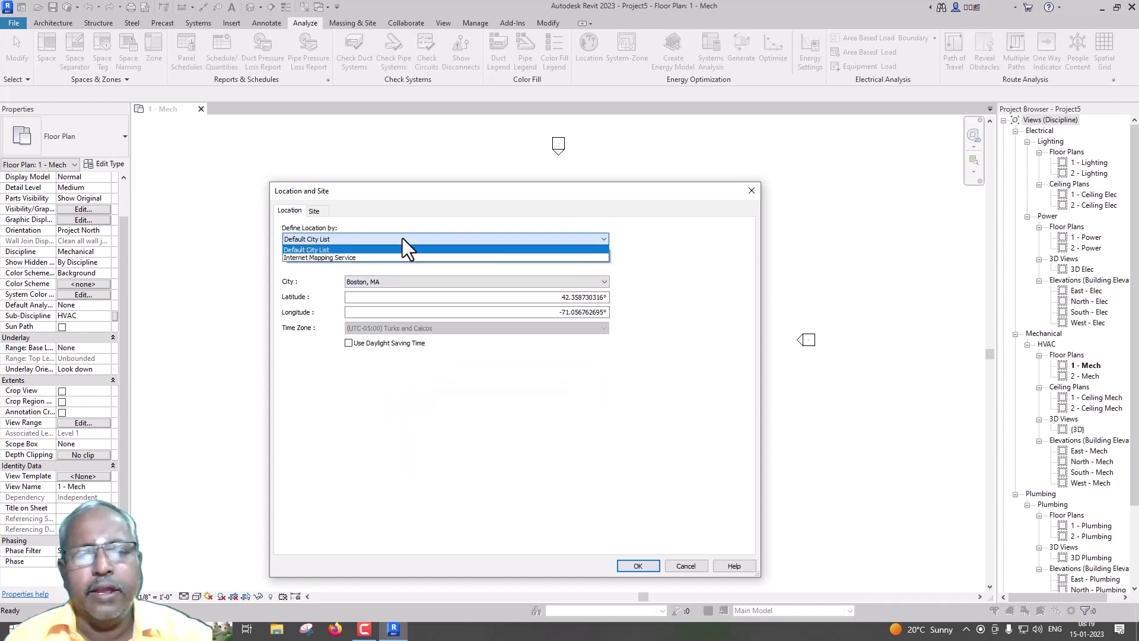
Switch to Internet Mapping Service and move the project pin from Boston to near Cuddalore, India
click(379, 258)
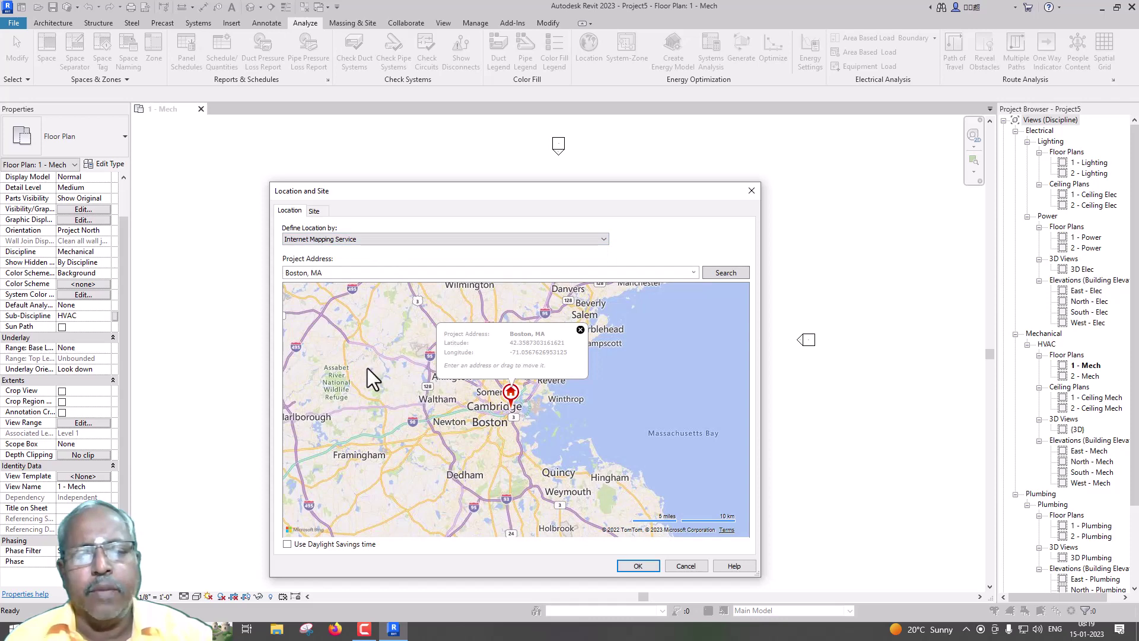
scroll(368, 362, down, 1)
scroll(368, 358, down, 1)
scroll(368, 357, down, 1)
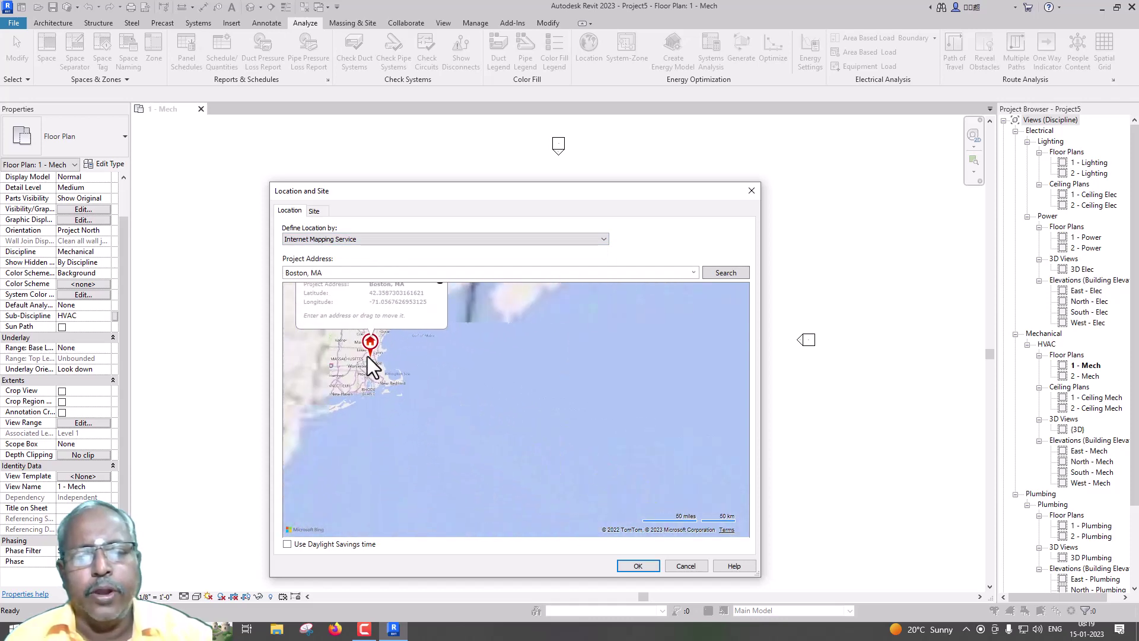
scroll(366, 353, down, 2)
scroll(365, 350, down, 2)
scroll(363, 344, down, 1)
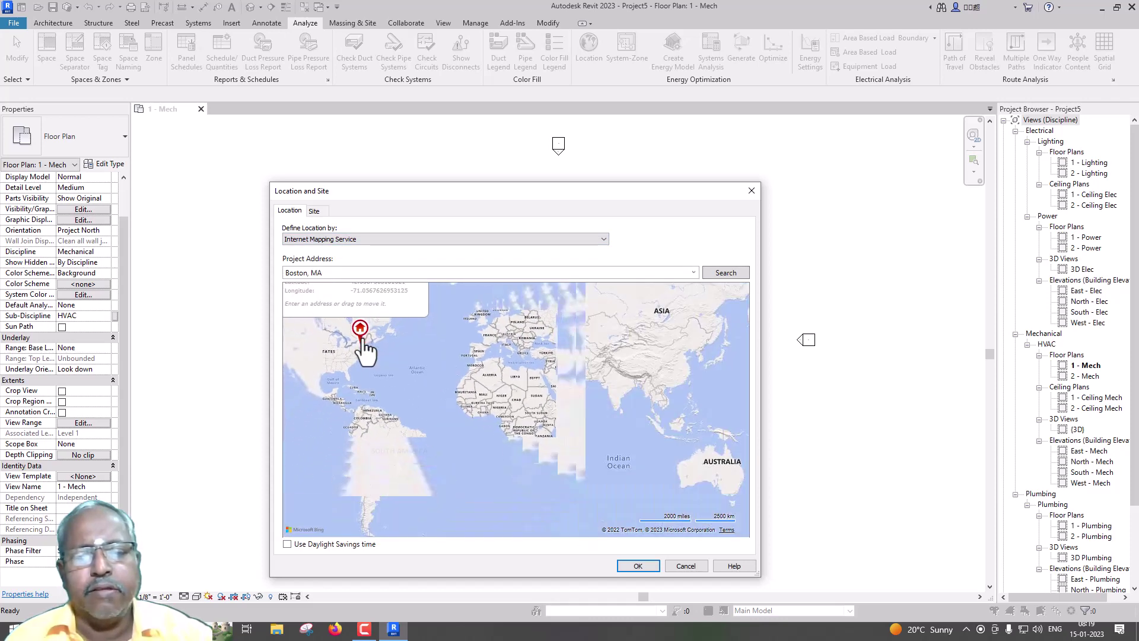
drag(360, 341, 625, 419)
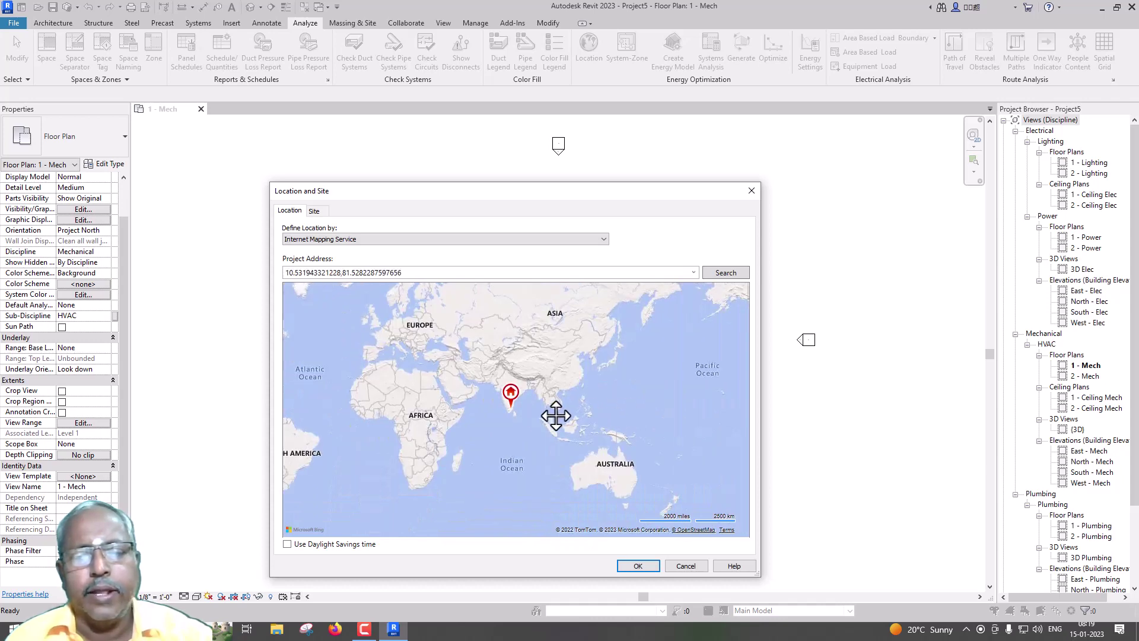
scroll(554, 415, up, 1)
scroll(491, 412, up, 1)
scroll(450, 412, up, 1)
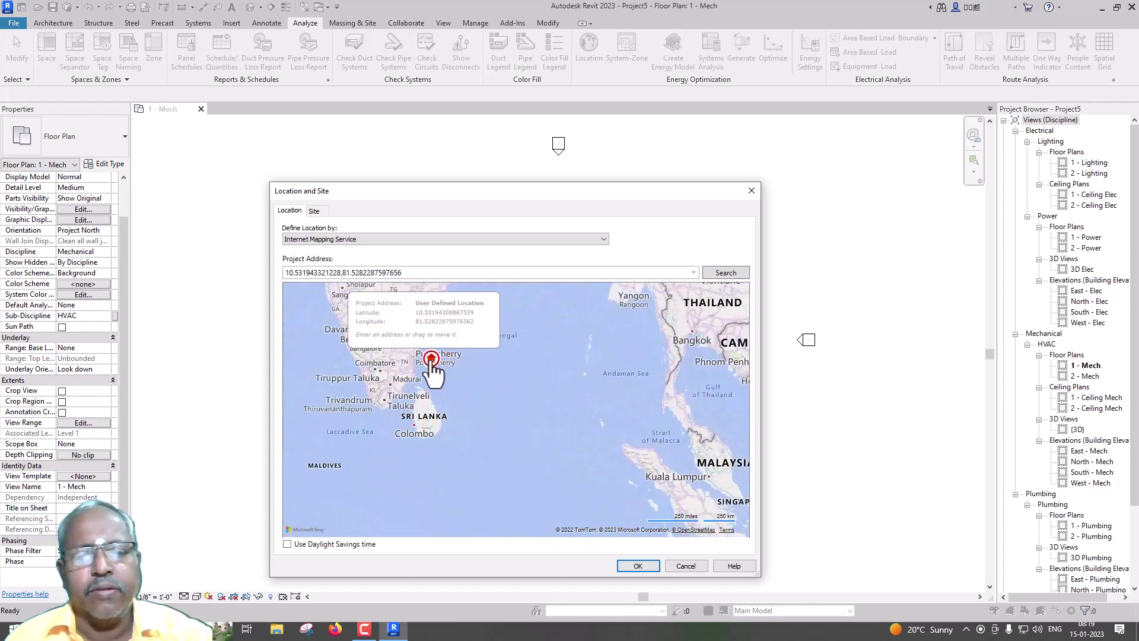
drag(431, 367, 406, 369)
scroll(526, 408, up, 1)
scroll(542, 432, up, 1)
scroll(570, 432, up, 1)
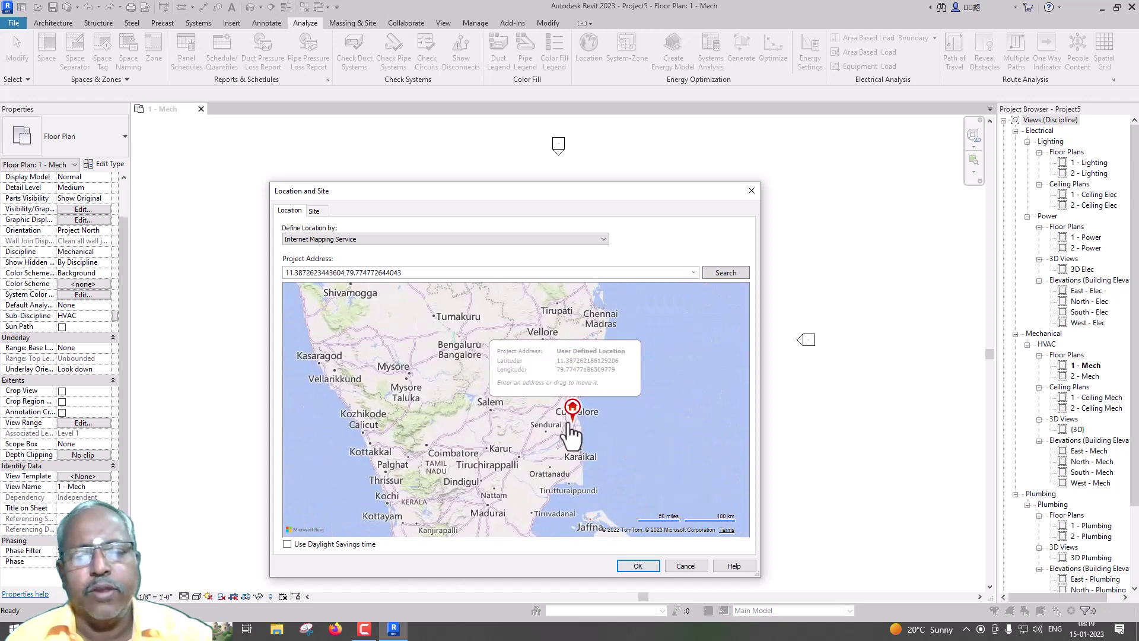
Search 'Trichy', choose Tiruchirappalli, India, and confirm the project location
click(428, 274)
text(Trichy)
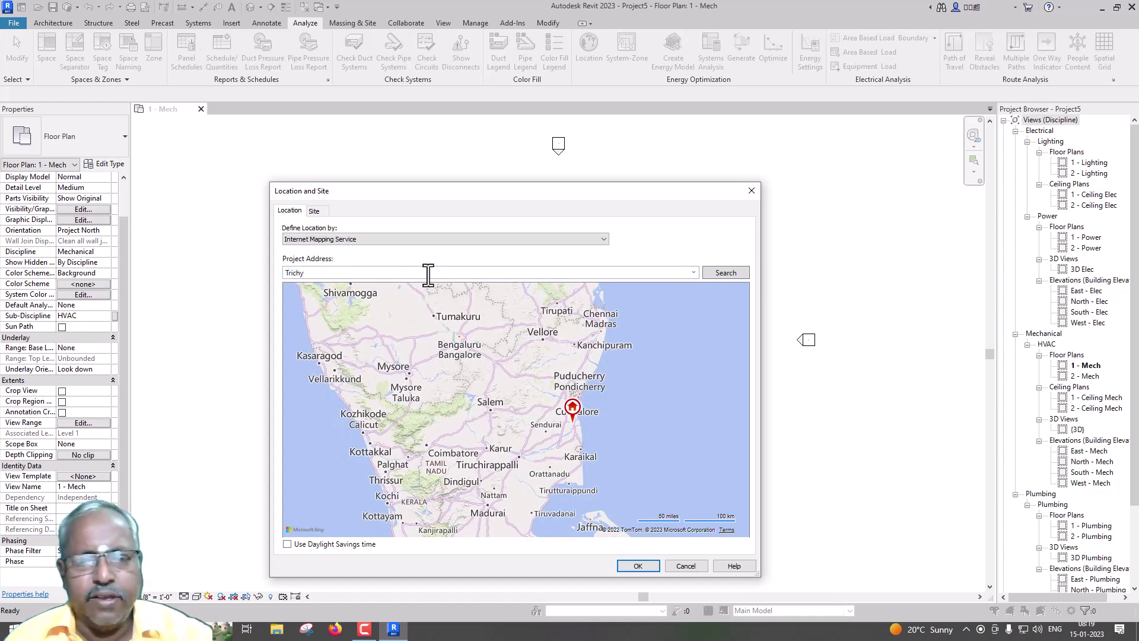
key(Return)
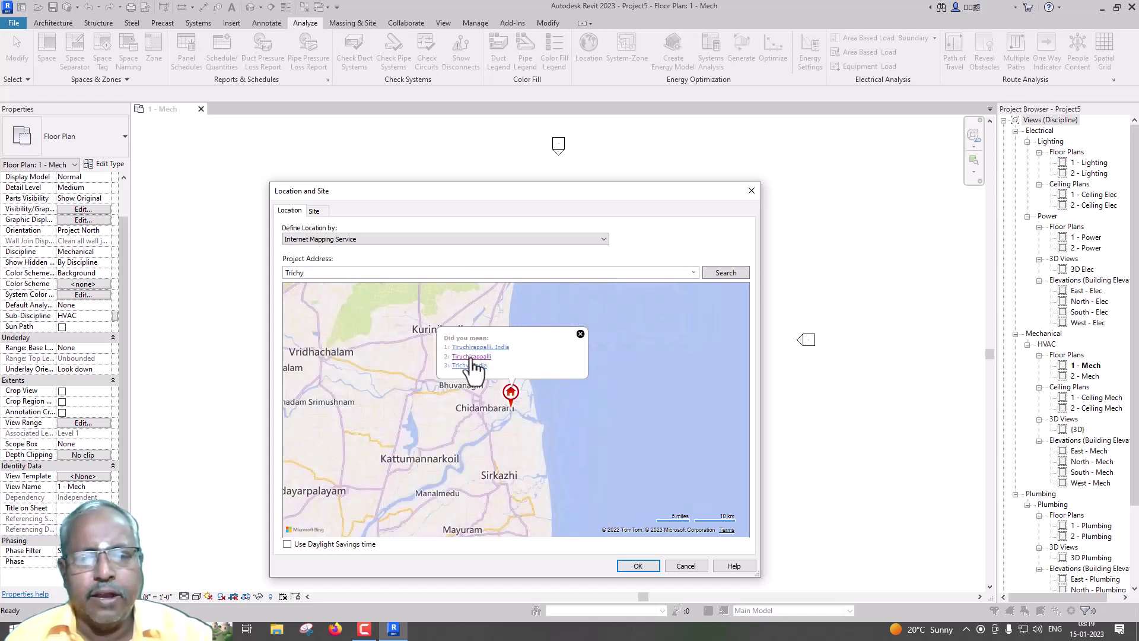
click(472, 357)
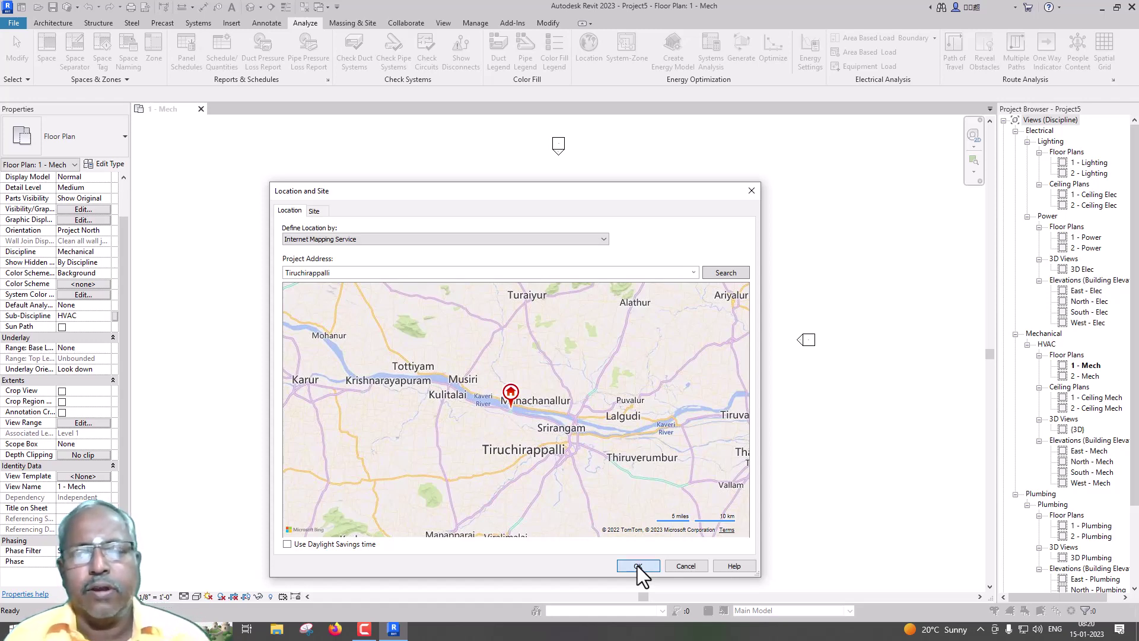
click(637, 565)
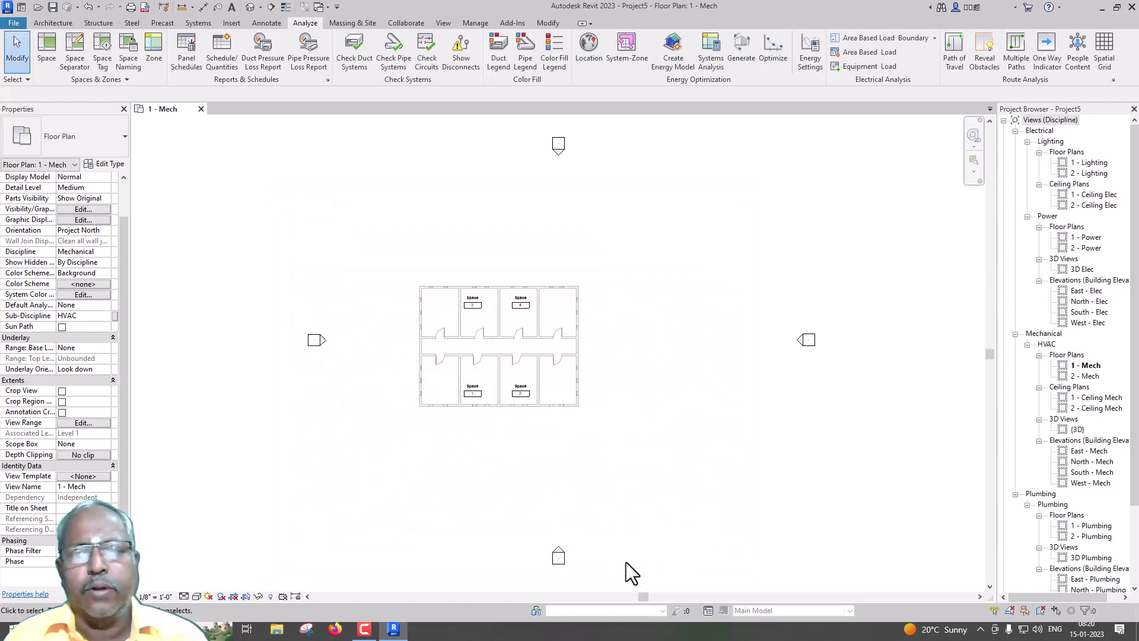
Create a system zone named Zone1 in Space 1
click(630, 53)
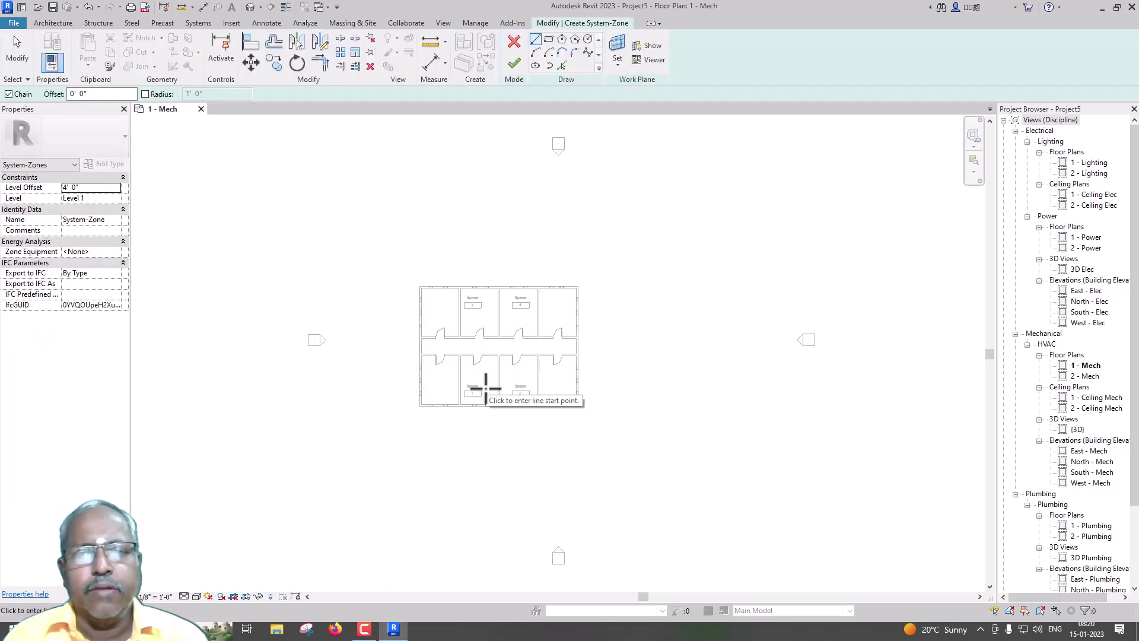
click(108, 221)
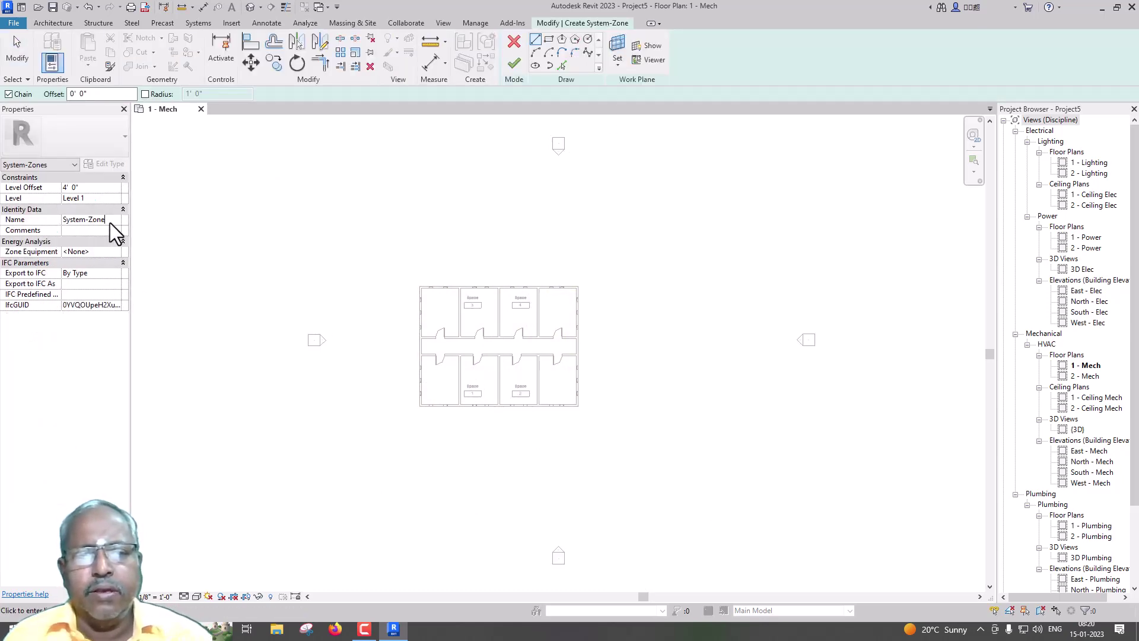
double_click(112, 221)
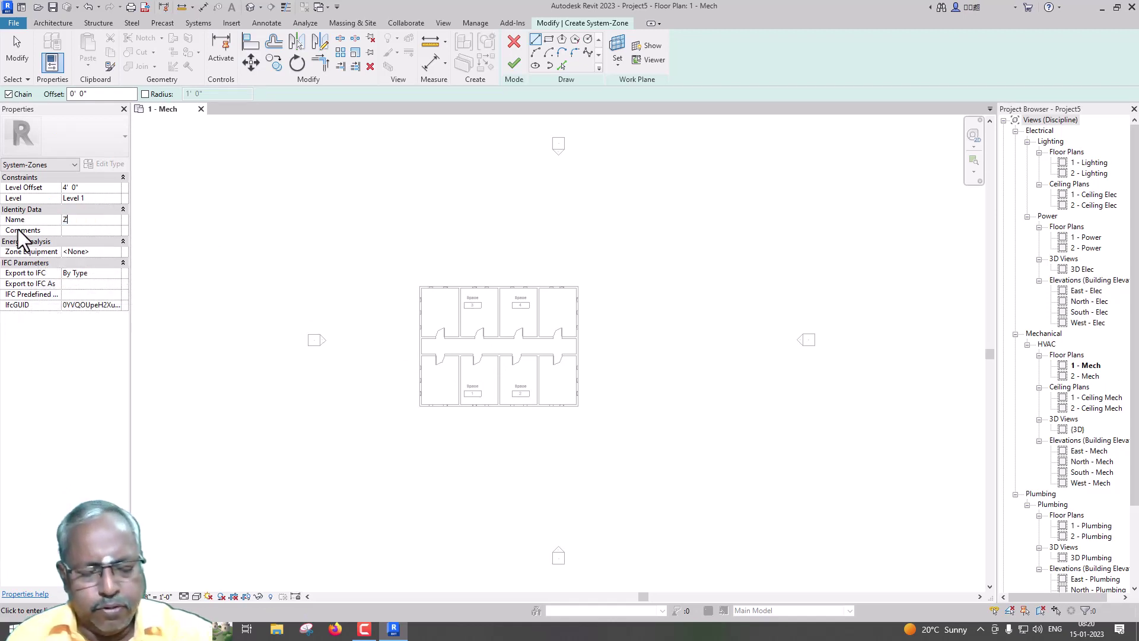
text(Zone1)
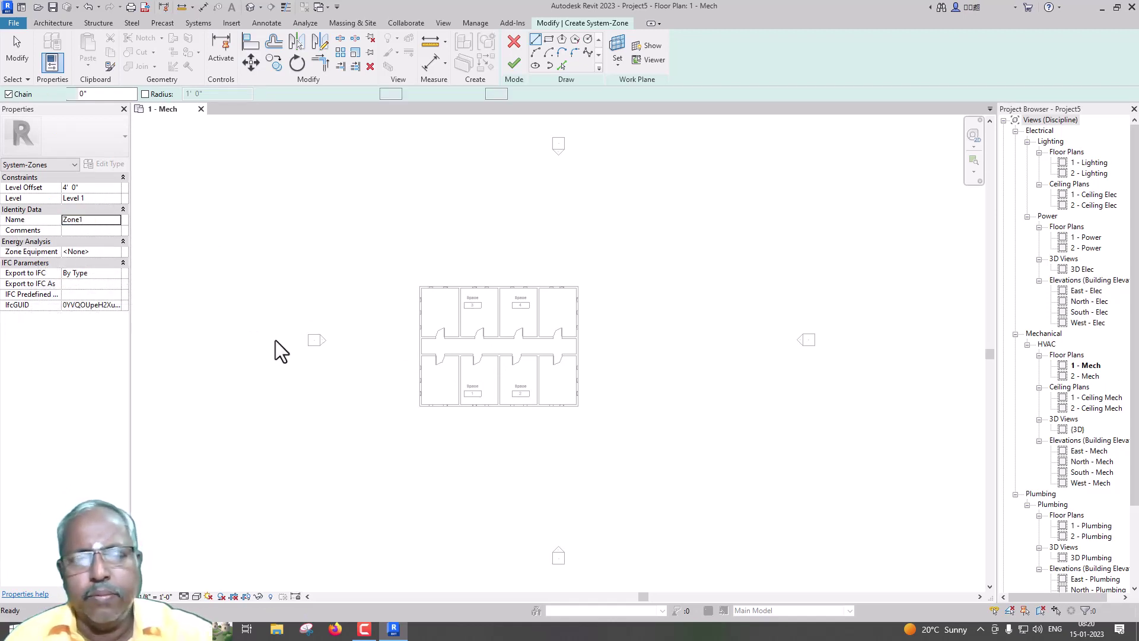
scroll(471, 384, up, 2)
scroll(470, 384, up, 1)
click(473, 380)
click(504, 362)
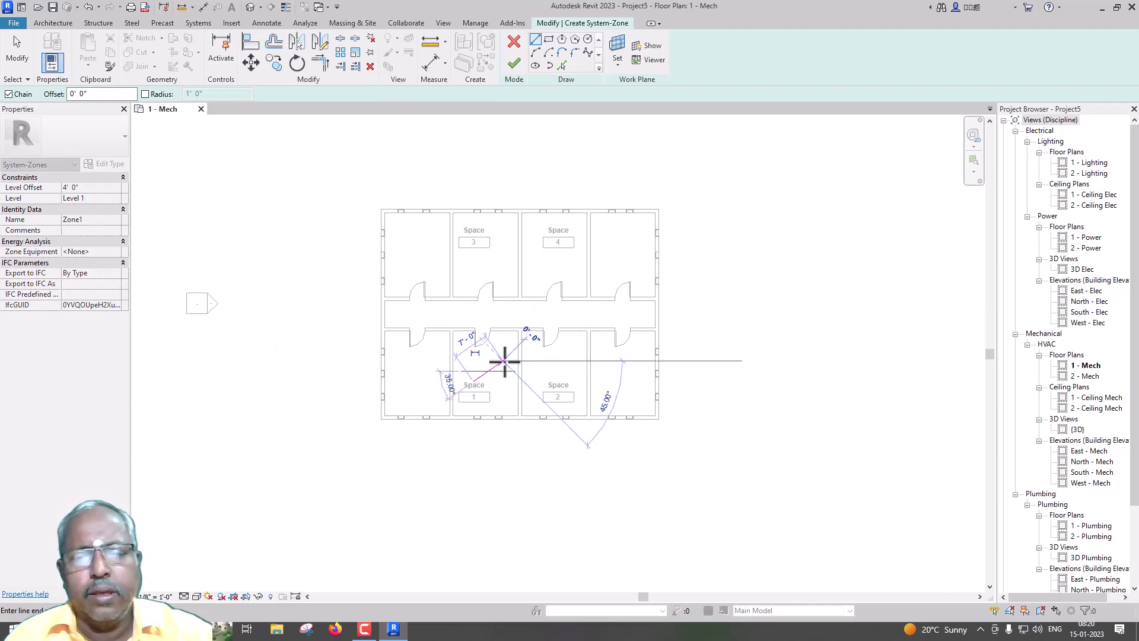
key(Escape)
click(514, 63)
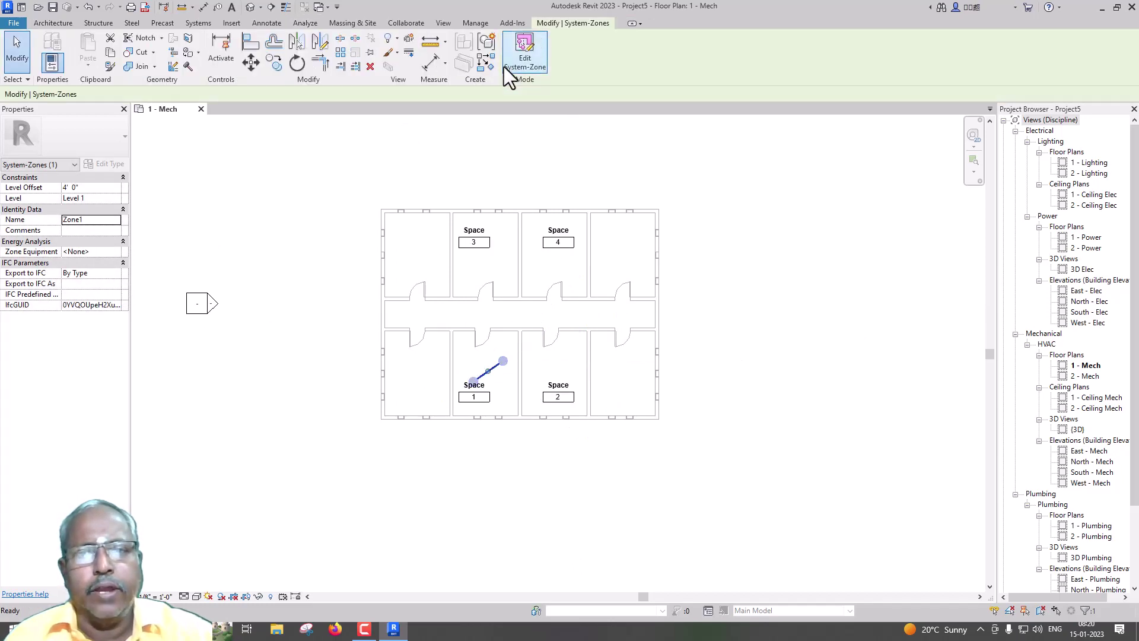
key(Escape)
Create a system zone named Zone2 in Space 2
click(624, 47)
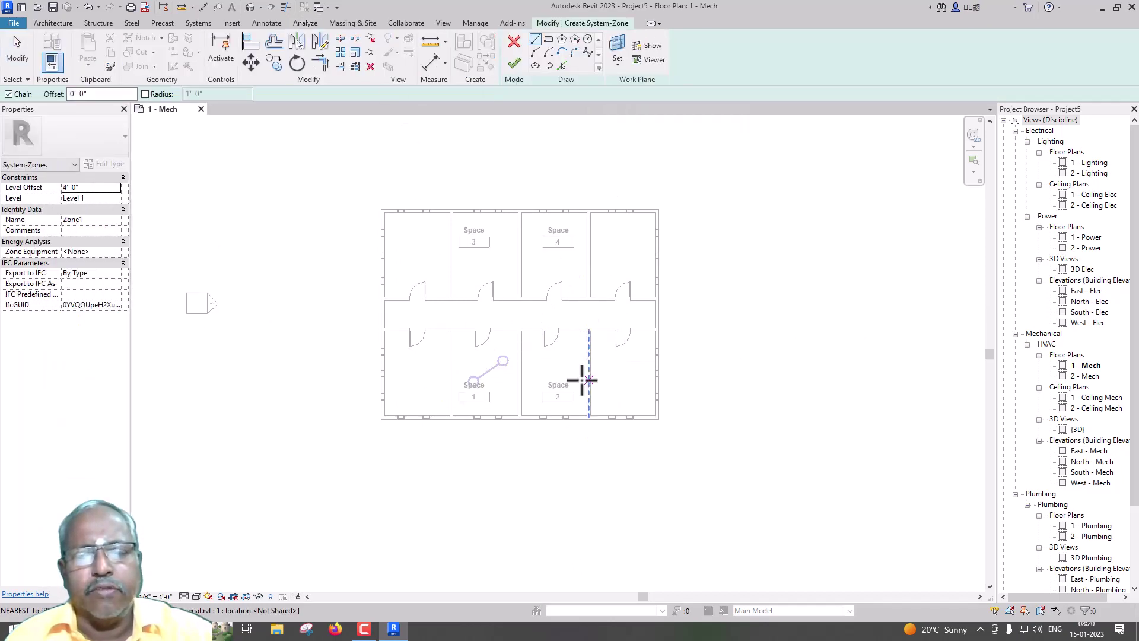
click(550, 378)
click(571, 356)
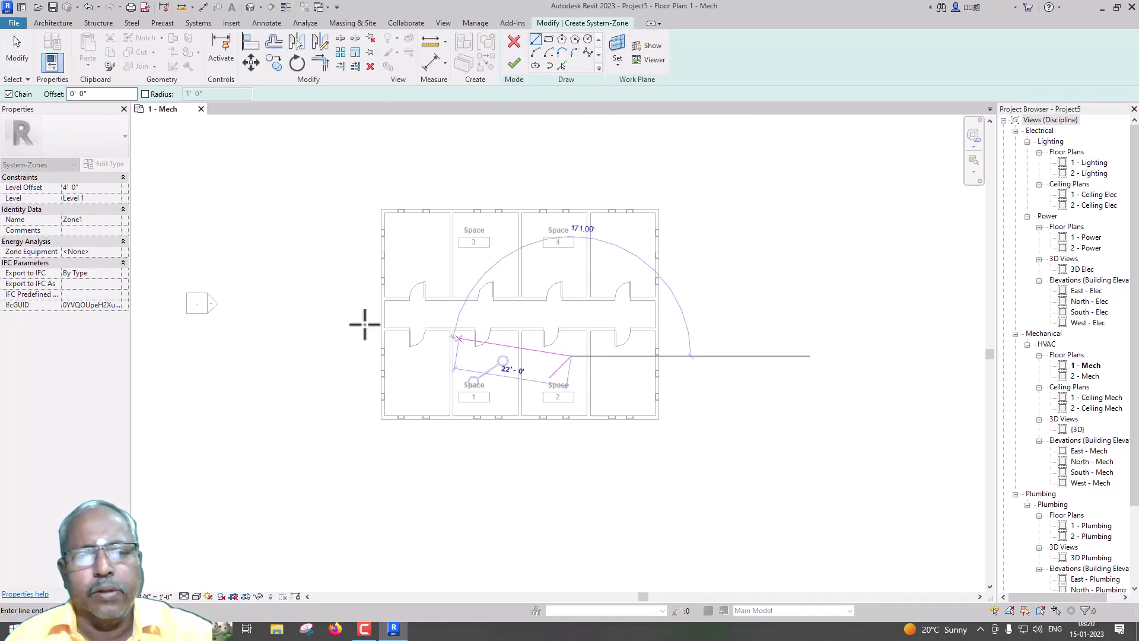
click(101, 222)
text(Zone)
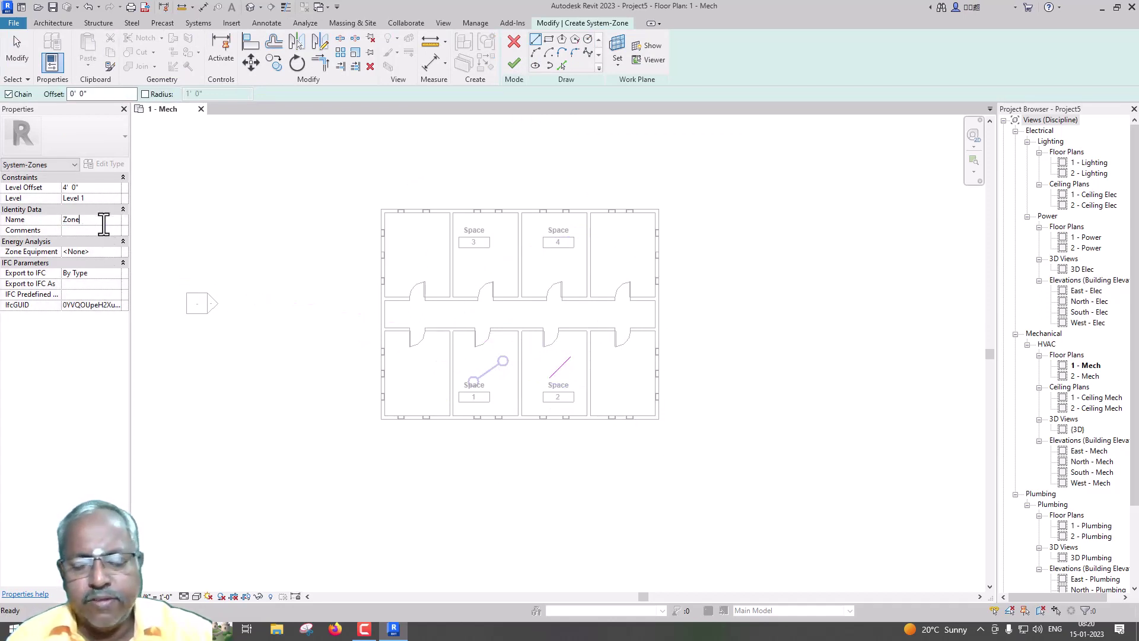
text(2)
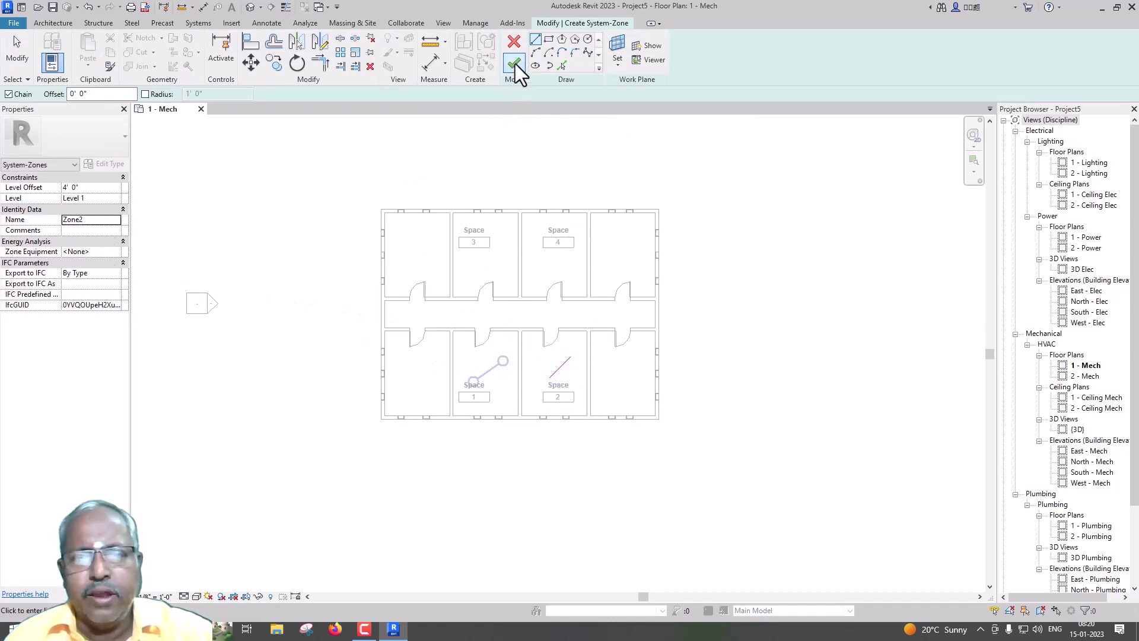
click(515, 63)
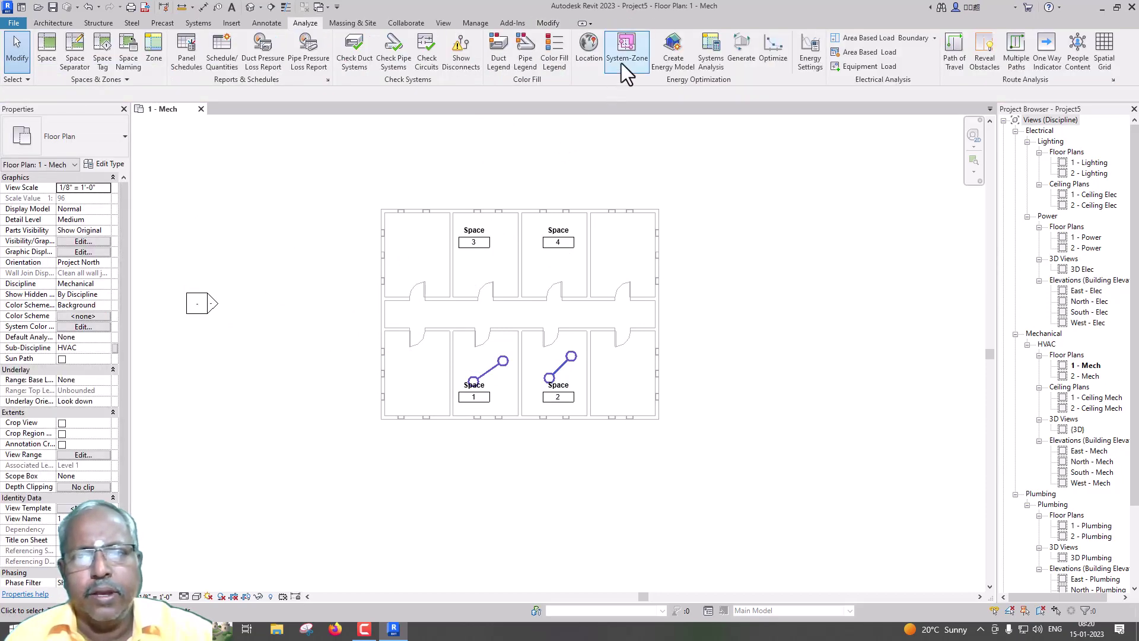
Create a system zone named Zone3 in Space 3
click(621, 63)
click(471, 236)
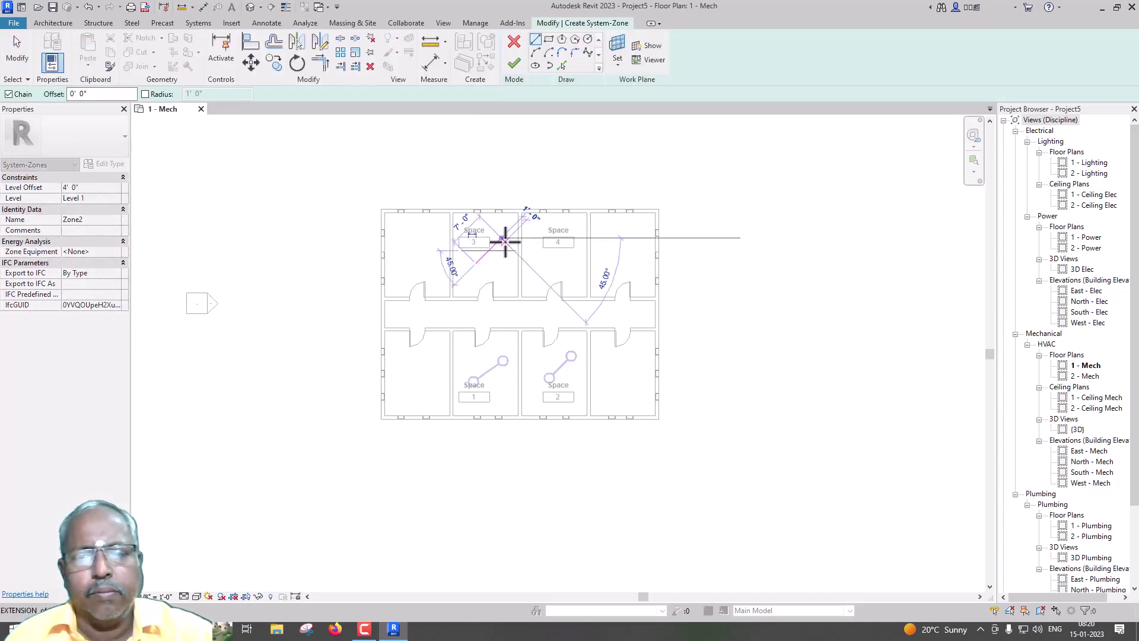
click(503, 239)
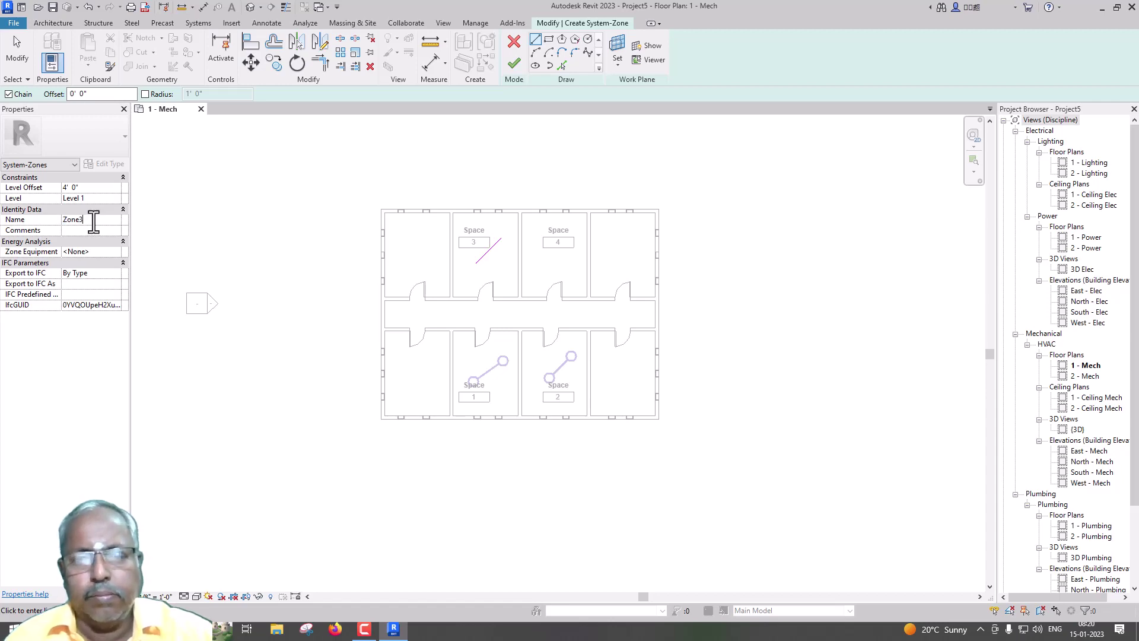
click(94, 219)
click(514, 65)
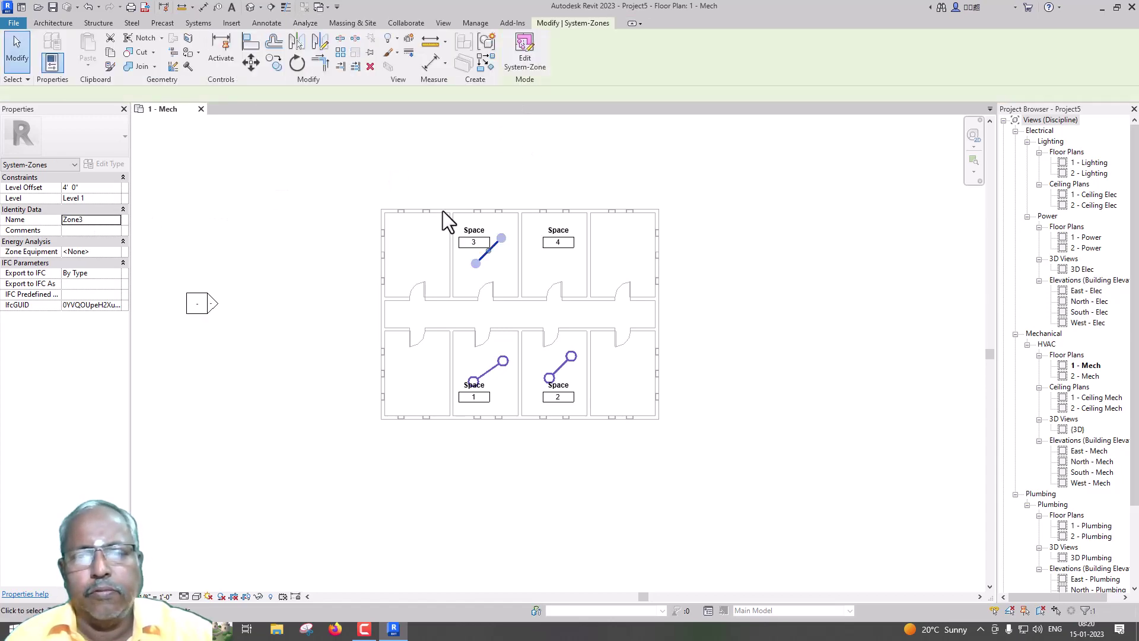
click(422, 237)
Create a system zone named Zone4 in Space 4
click(628, 53)
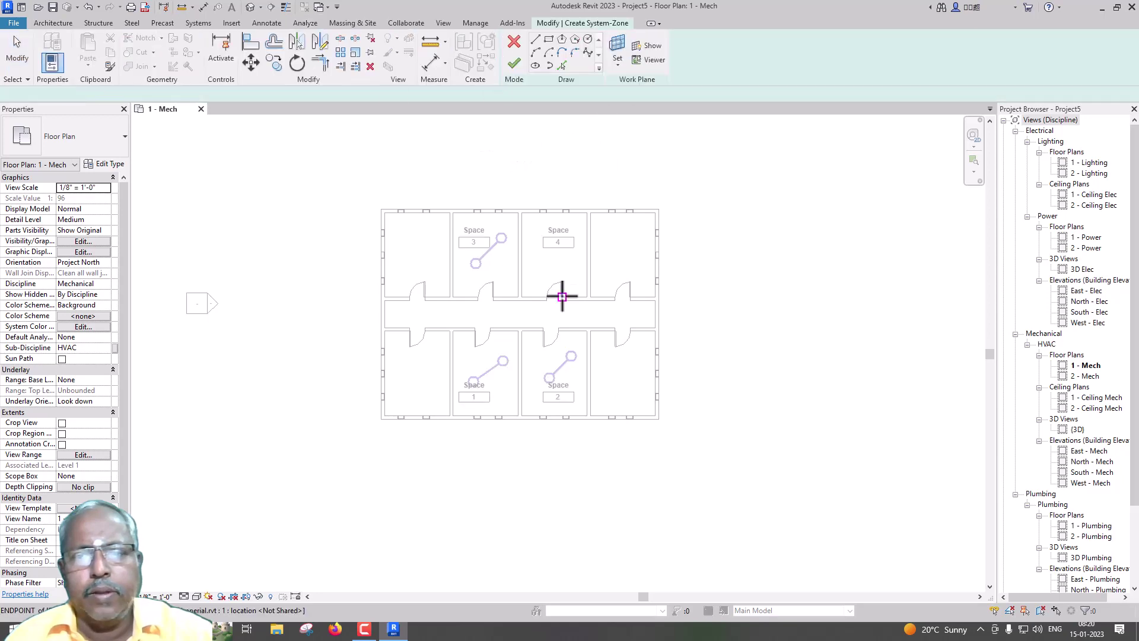
click(539, 282)
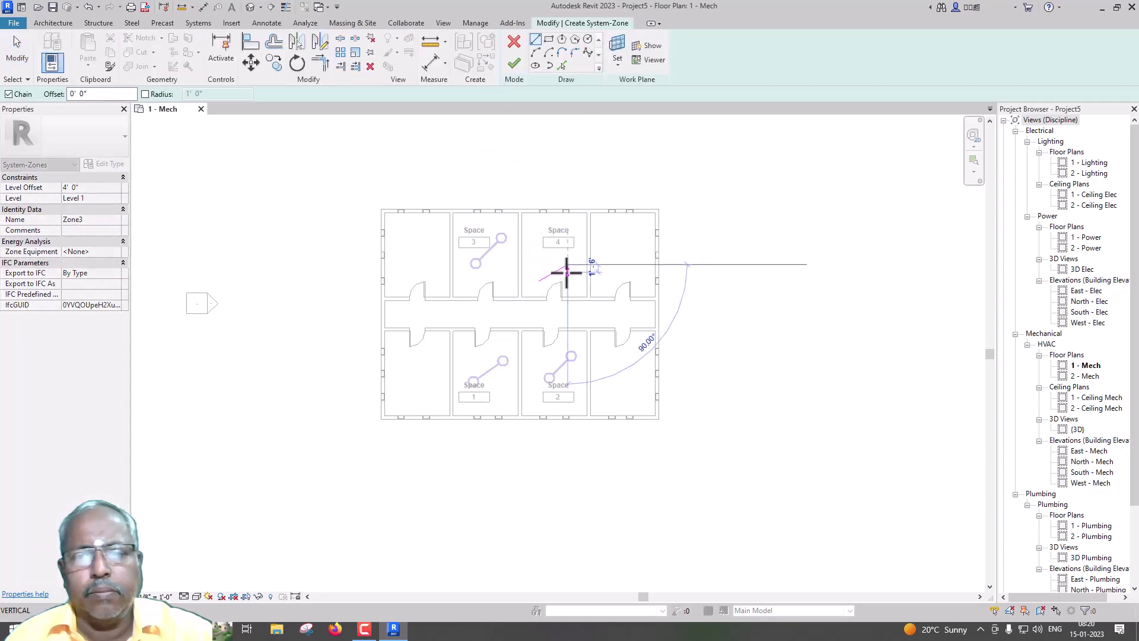
click(566, 265)
click(107, 221)
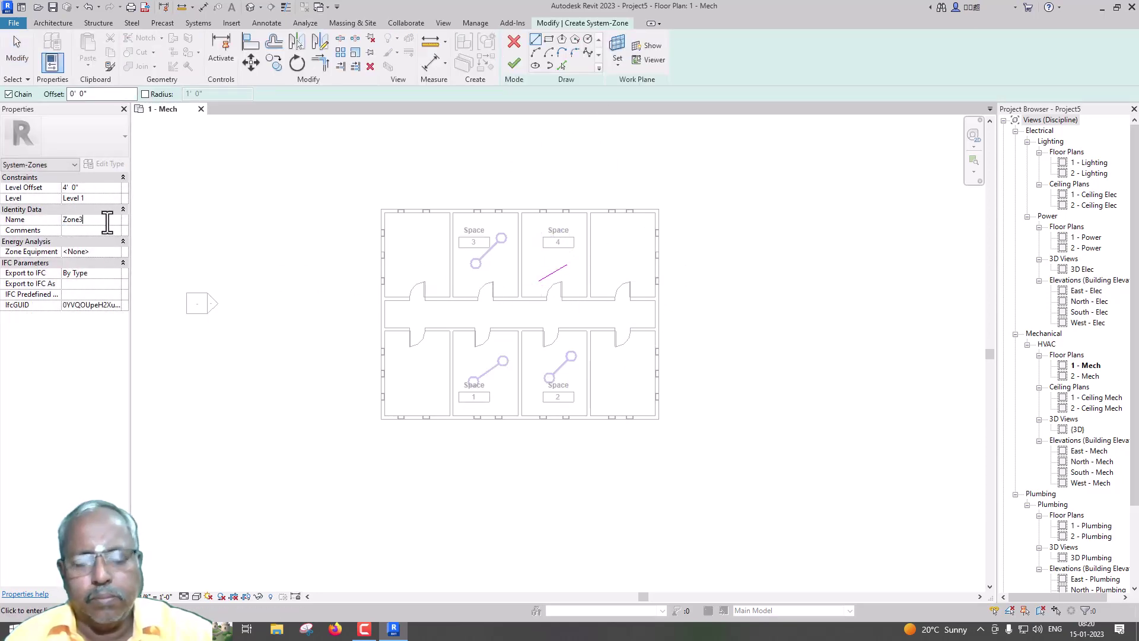
key(BackSpace)
text(4)
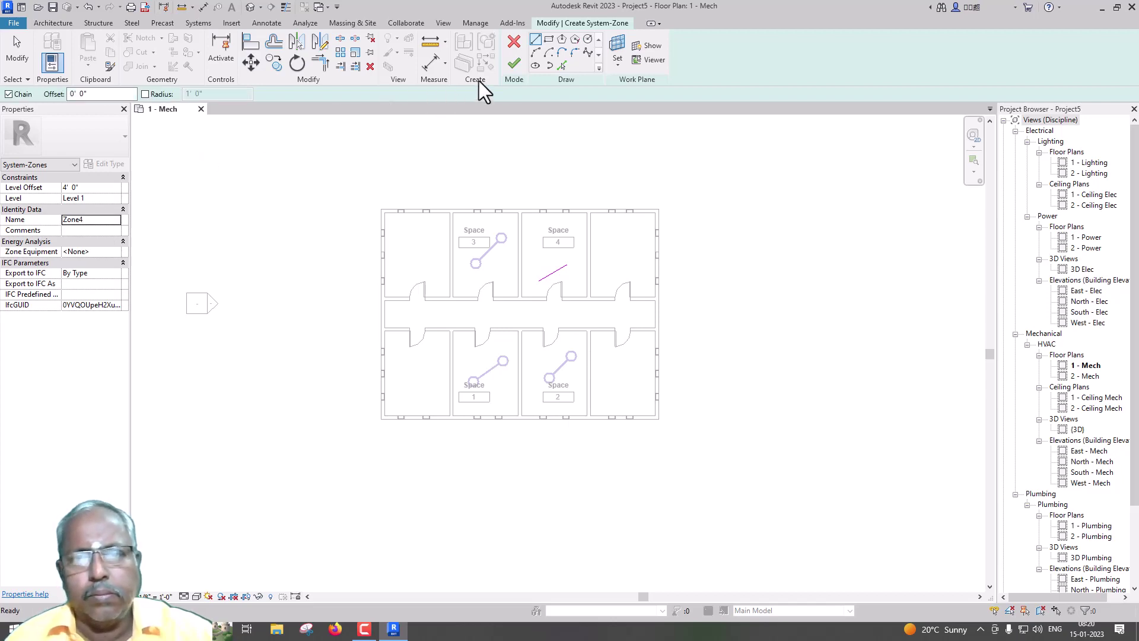
click(513, 62)
click(371, 310)
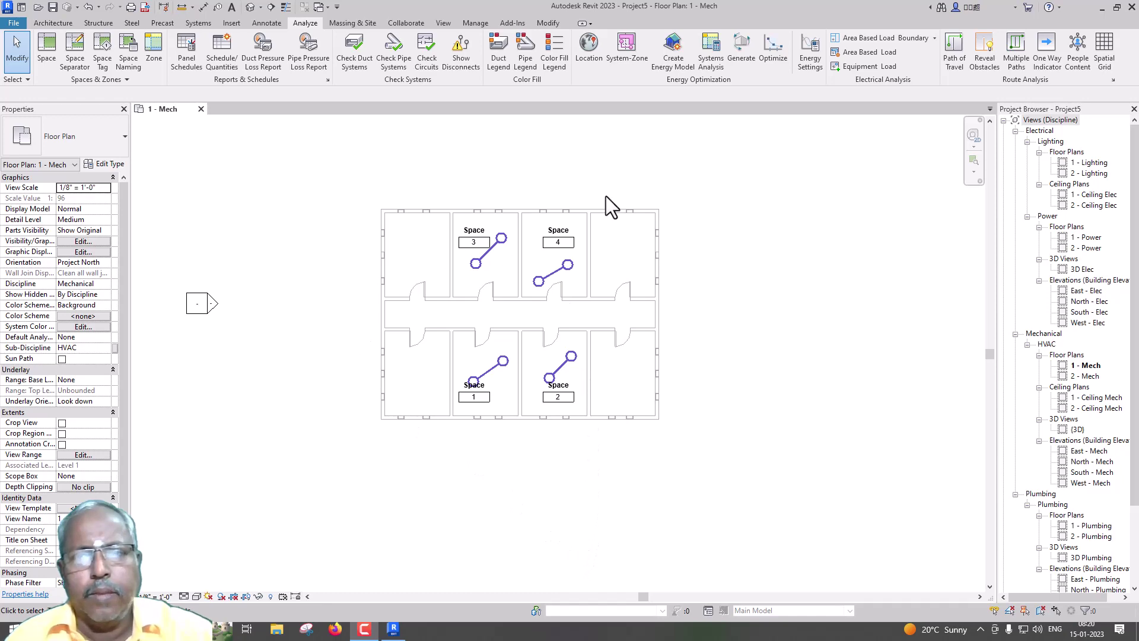
Create the energy analytical model and view the Analytical Spaces from the Top
click(664, 64)
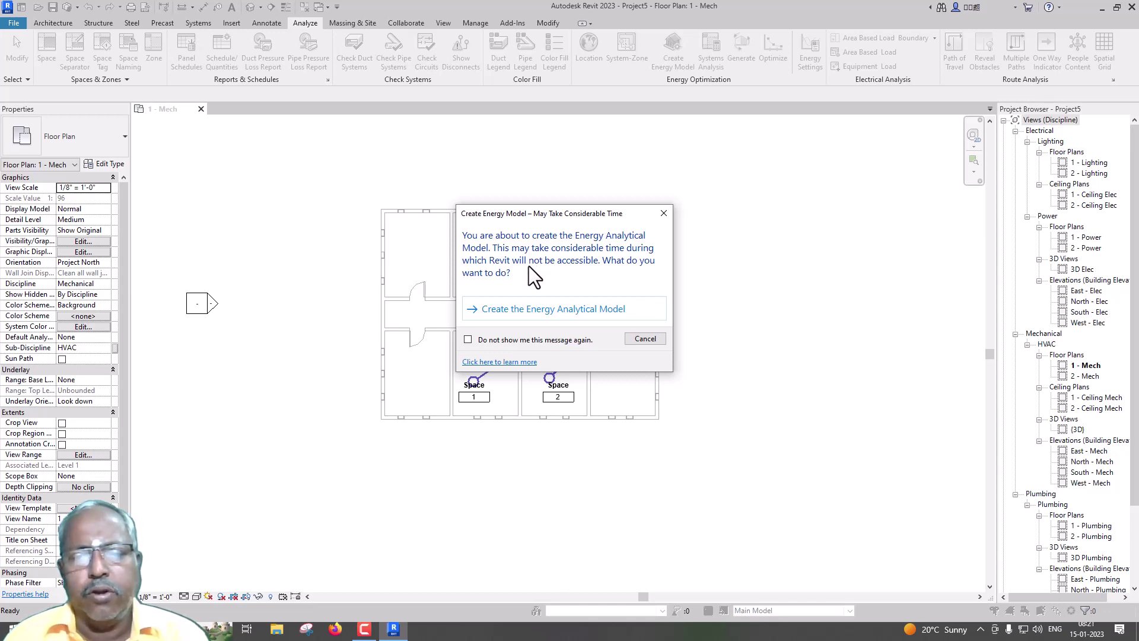
click(531, 304)
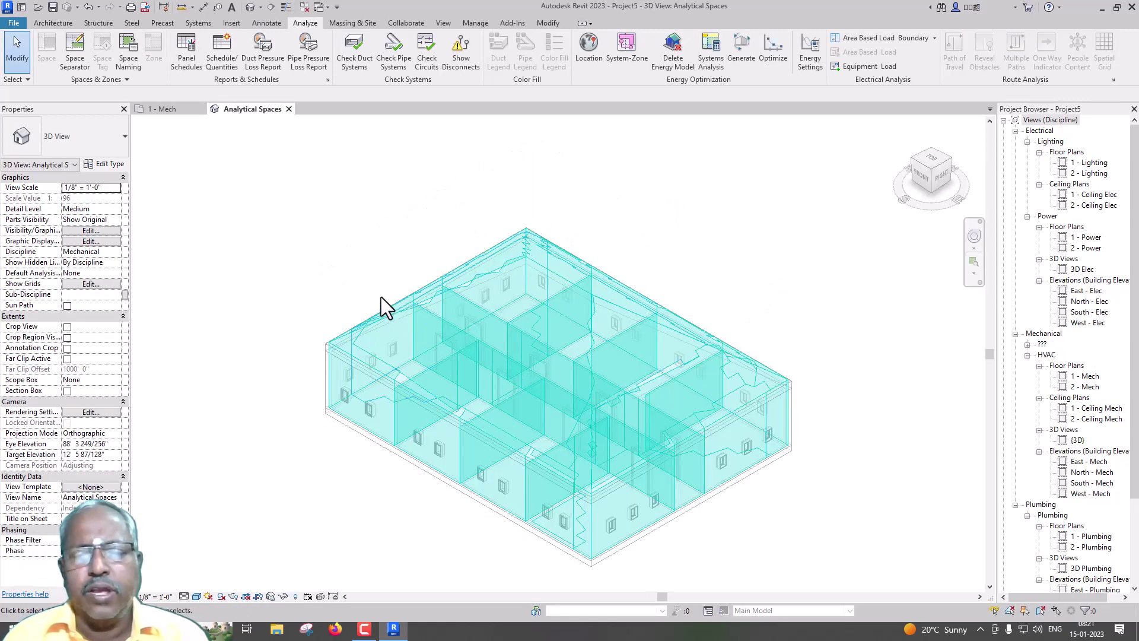
click(930, 161)
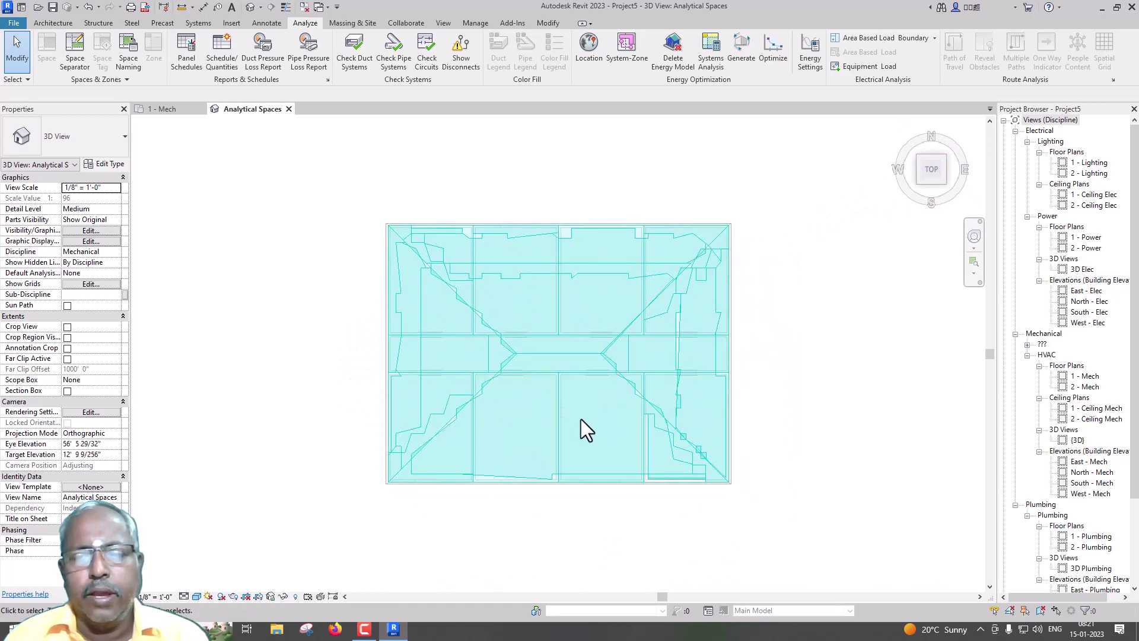
scroll(639, 416, up, 2)
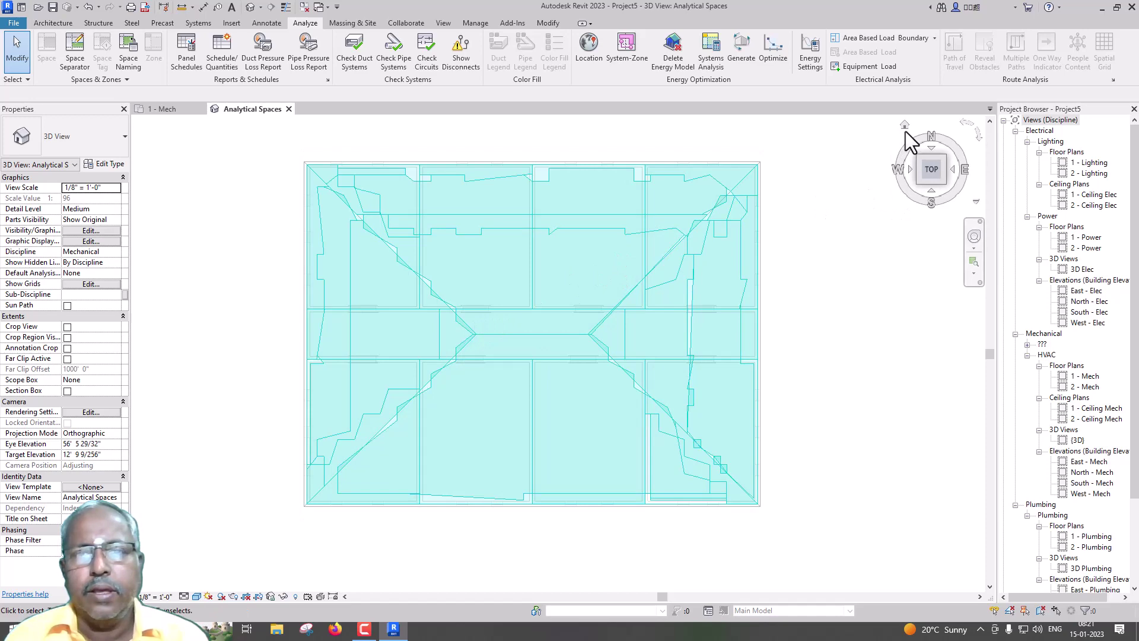
Inspect the Default 3D view from the top, then close it
click(249, 7)
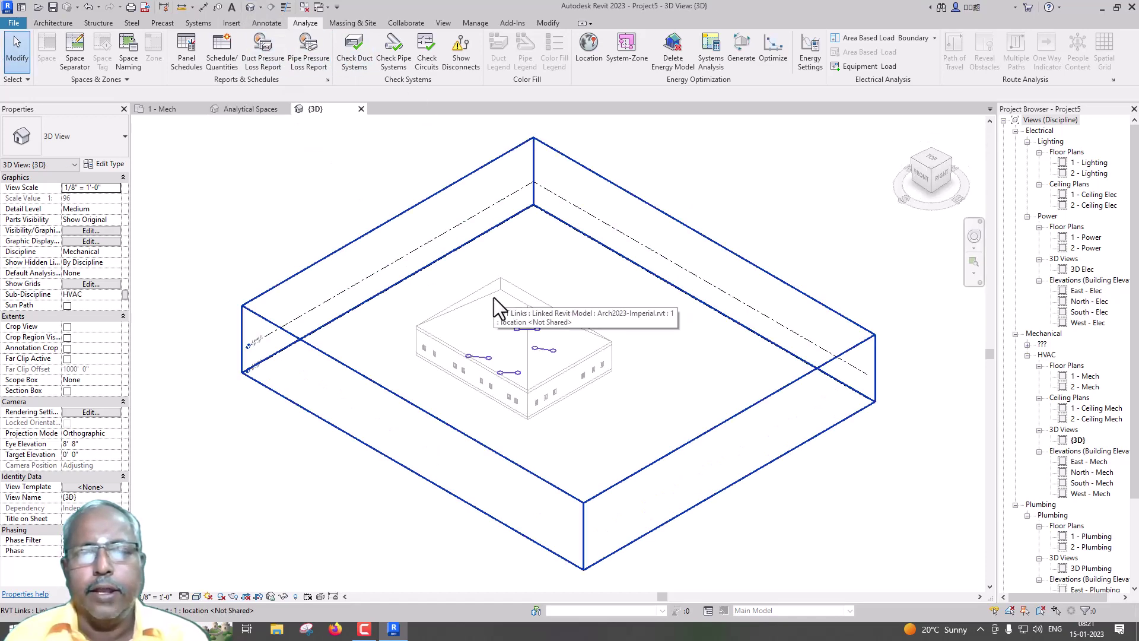
mouse_move(931, 172)
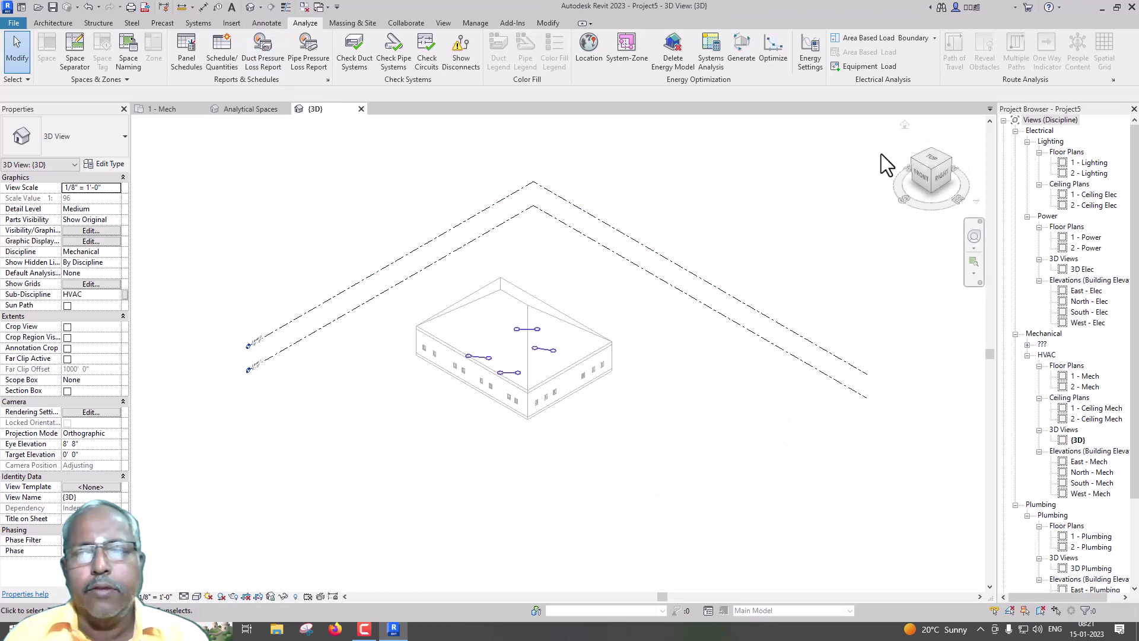
click(929, 156)
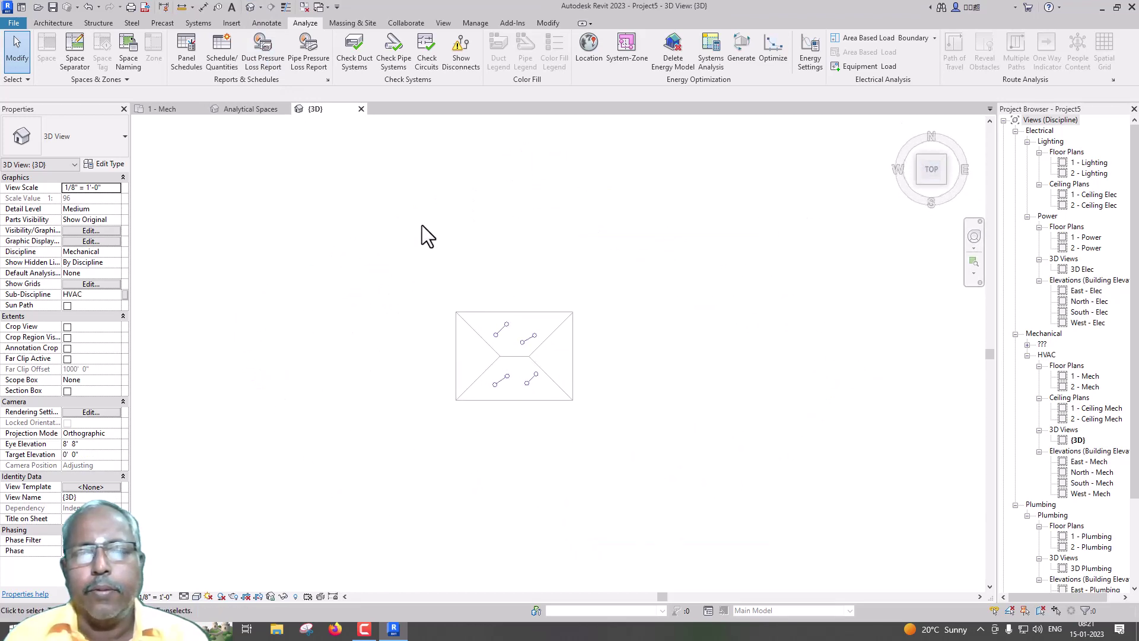
click(361, 109)
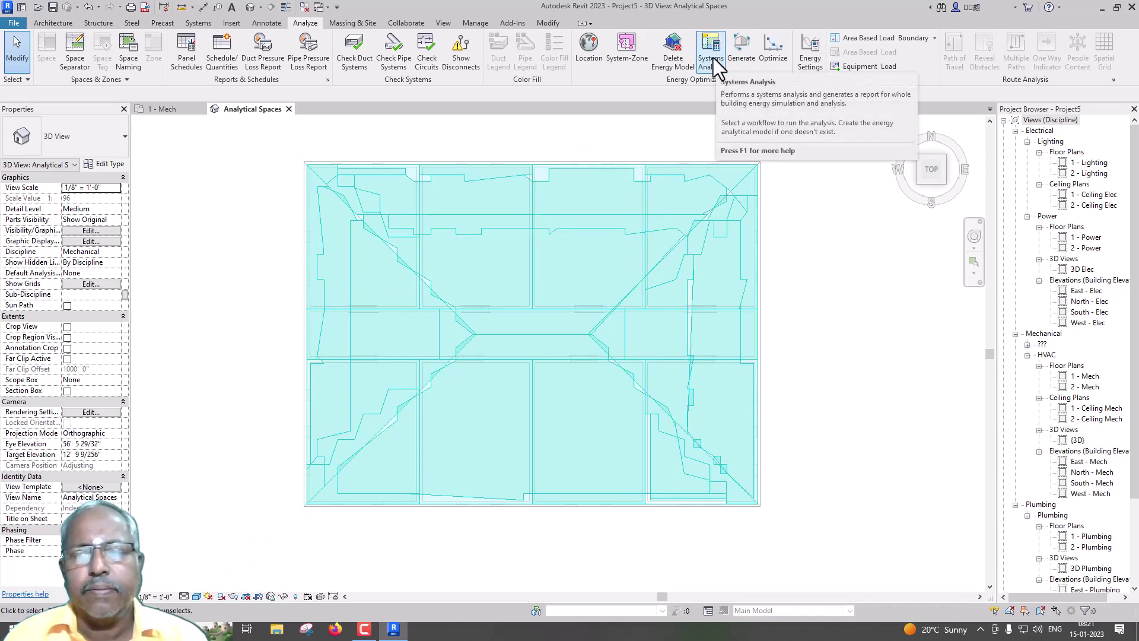
Show the System Browser listing Analytical Systems, with its panel narrowed
right_click(798, 183)
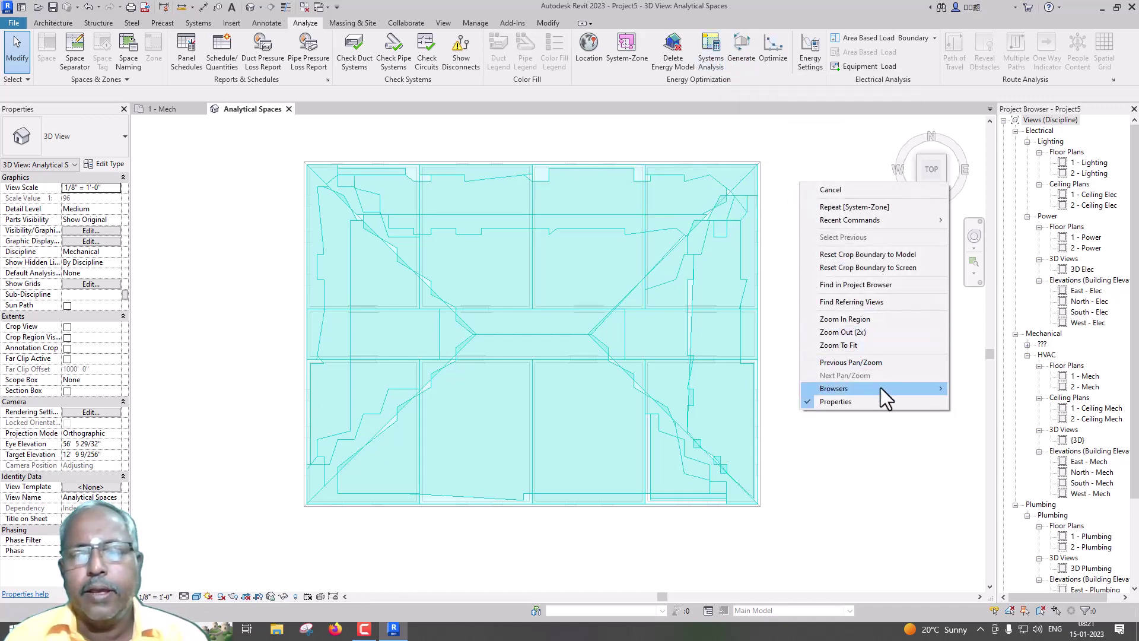
mouse_move(834, 387)
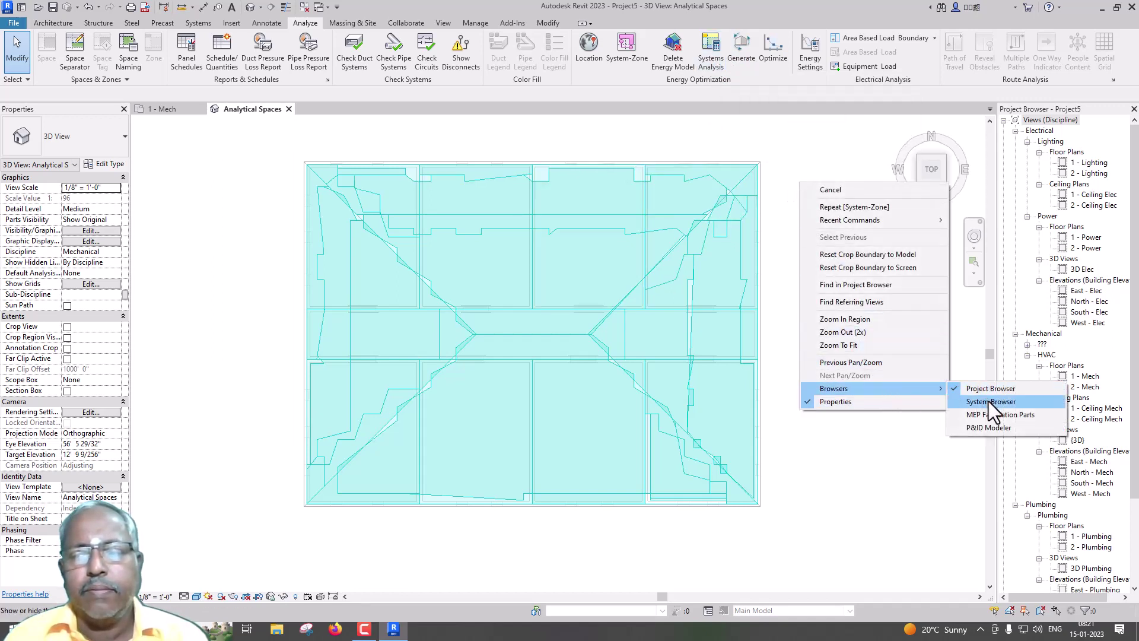
click(988, 401)
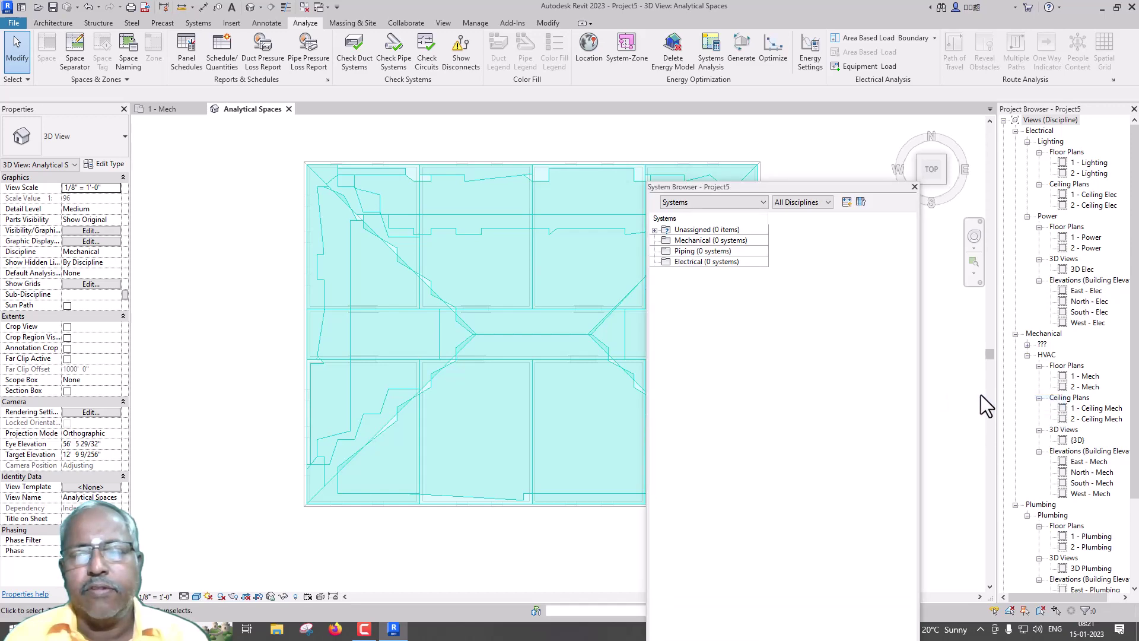
click(757, 204)
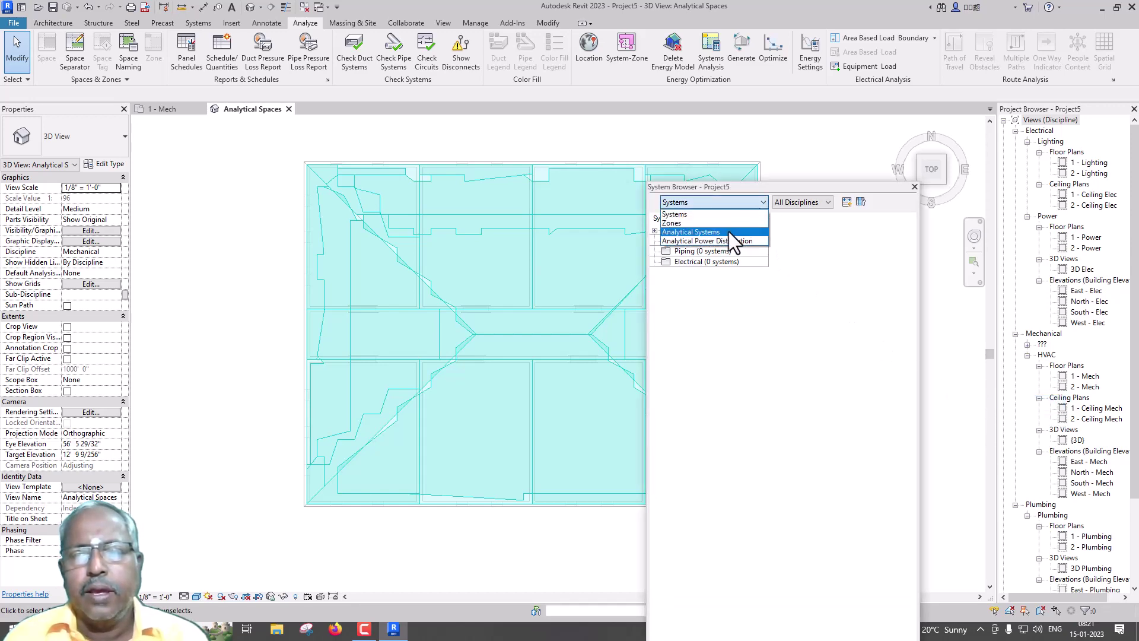
click(728, 232)
mouse_move(918, 286)
mouse_down()
mouse_move(835, 288)
mouse_move(968, 279)
mouse_move(938, 282)
mouse_up()
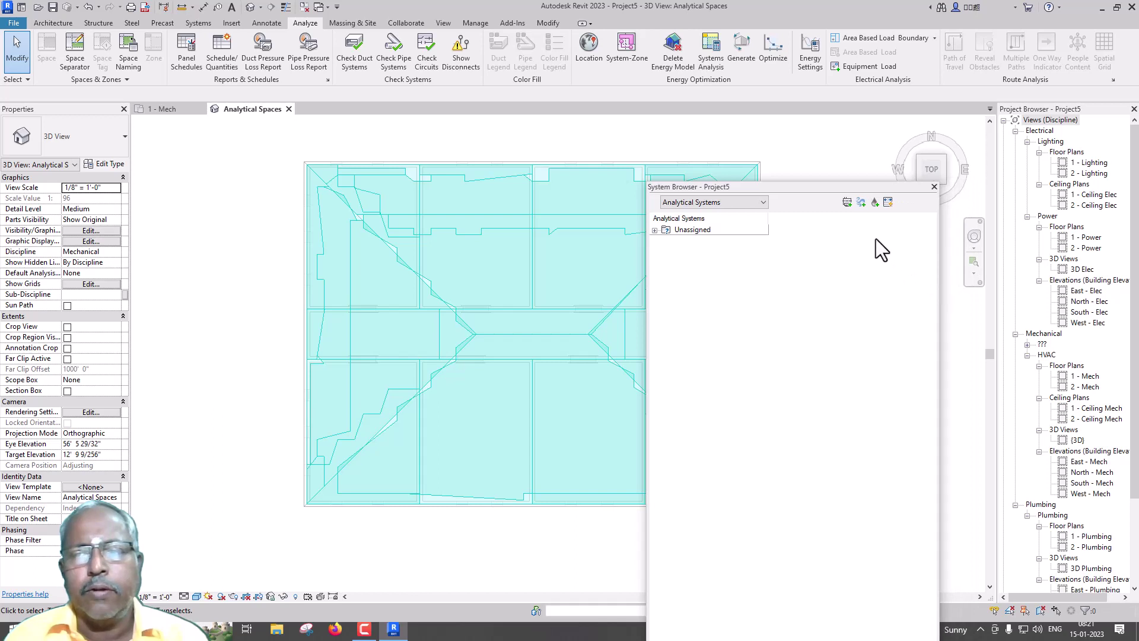
Add water loop CW1 as a Chilled Water loop with an Air Cooled chiller
click(876, 203)
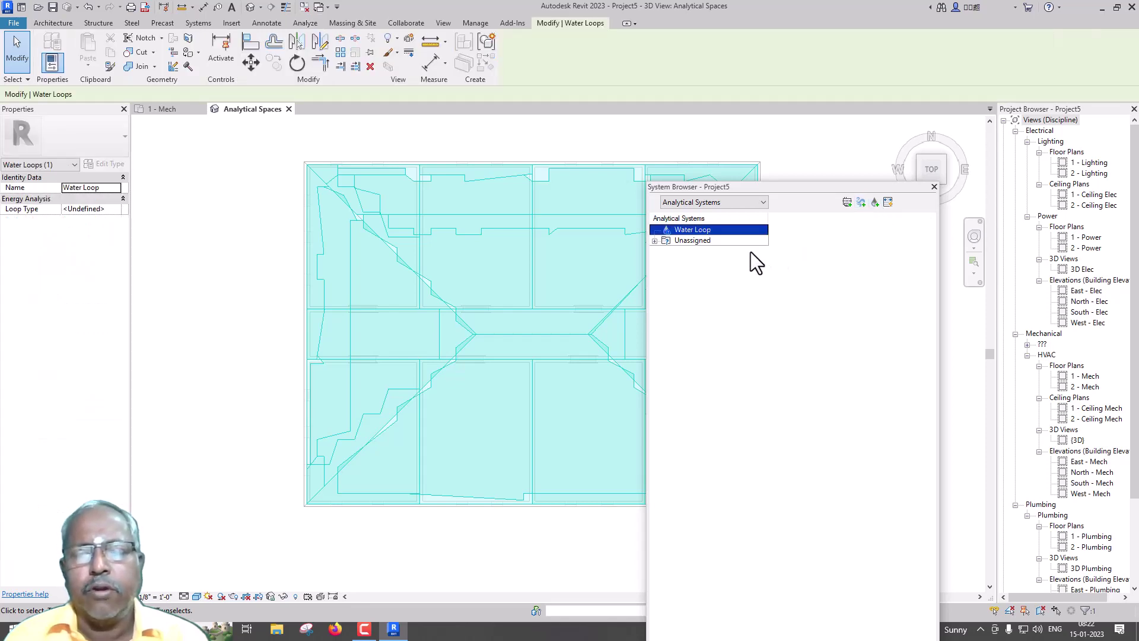
click(112, 190)
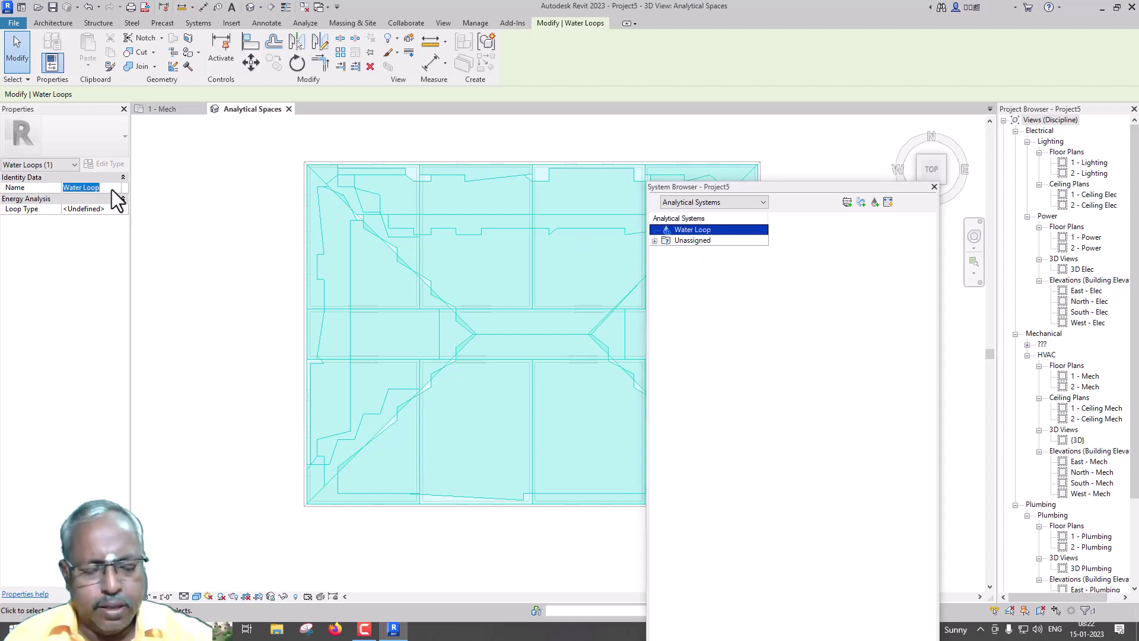
text(CW1)
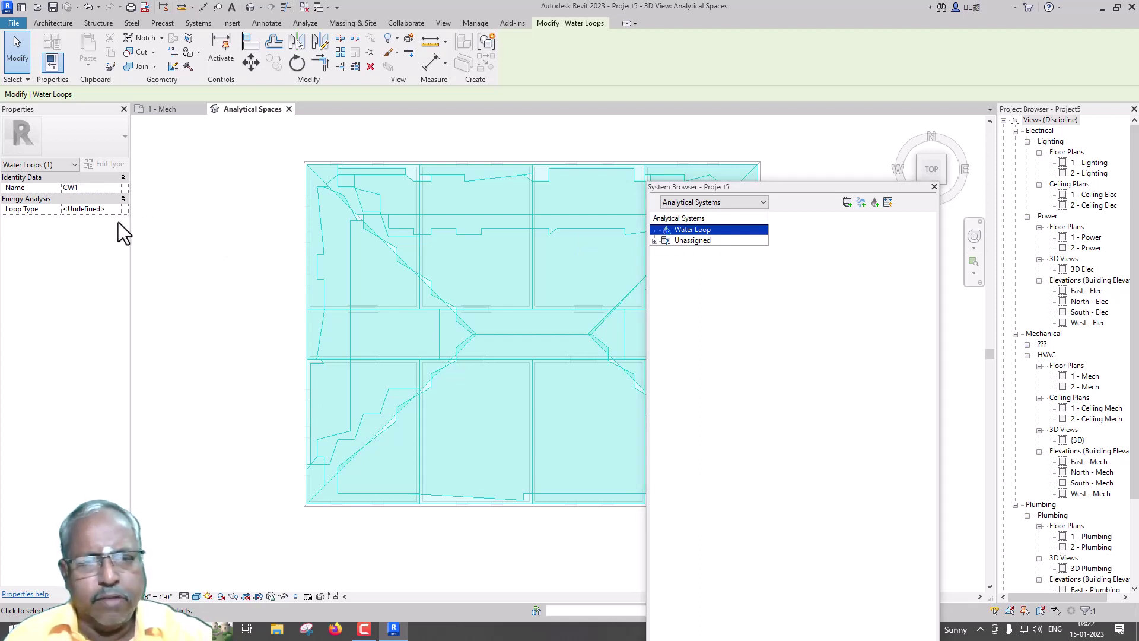
click(114, 211)
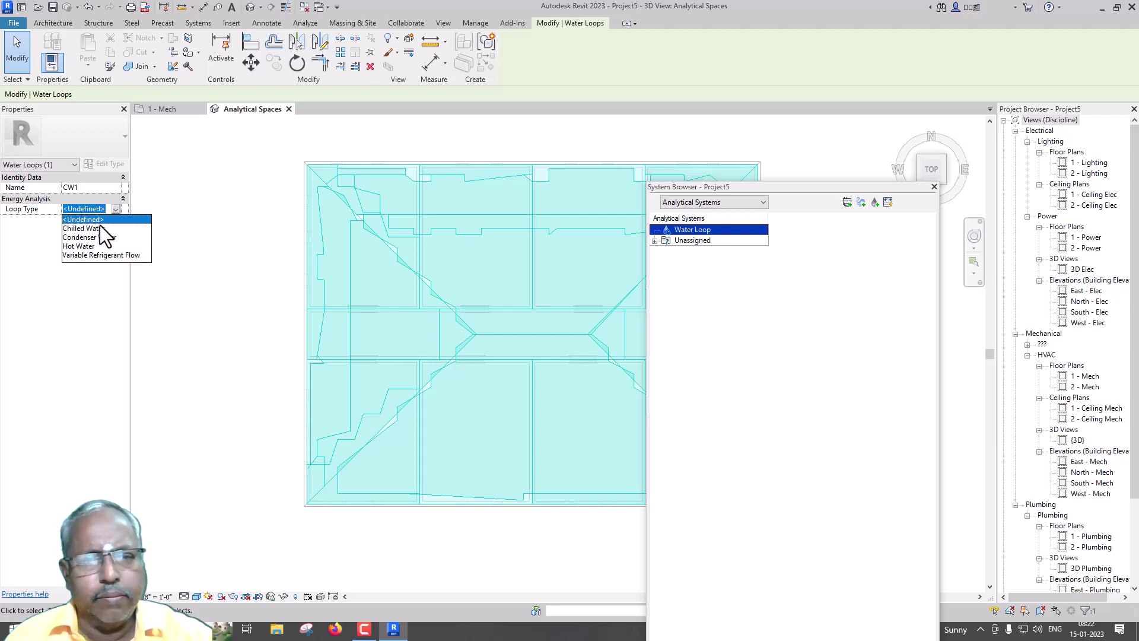
click(100, 225)
click(115, 222)
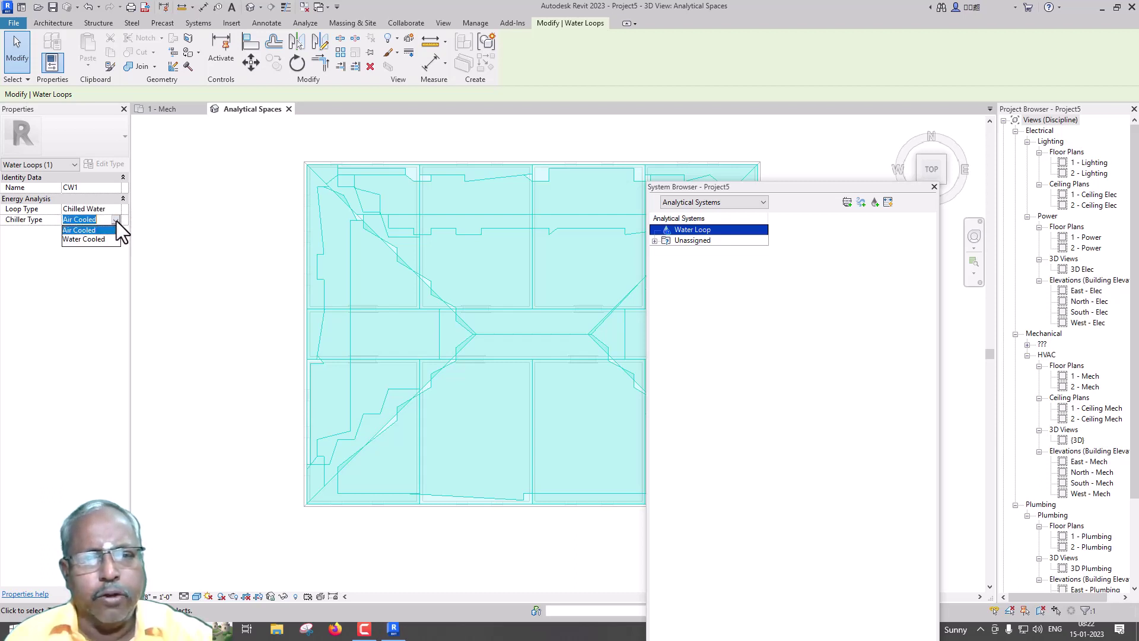
Add Hot Water loop HW1, then create a new Zone Equipment system
click(875, 202)
click(111, 188)
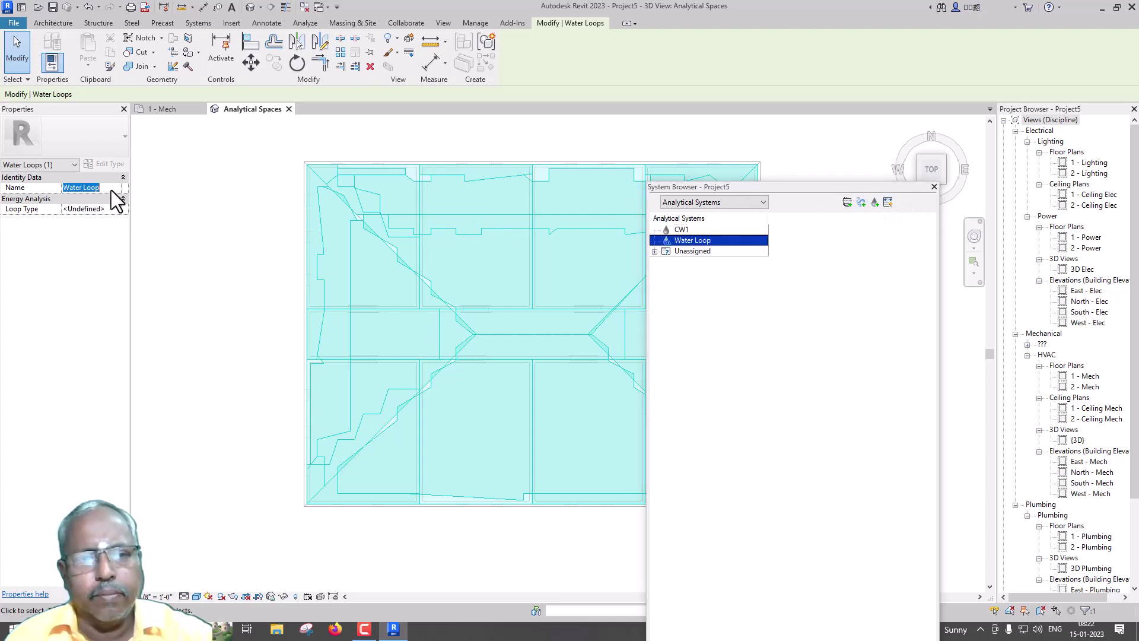
text(HW)
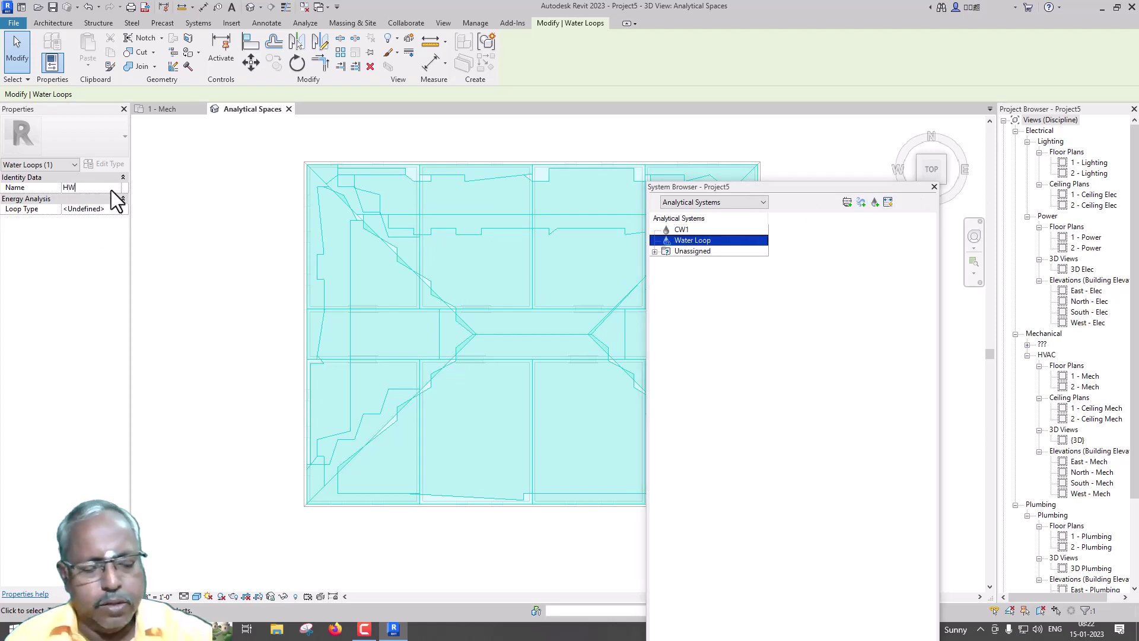
text(1)
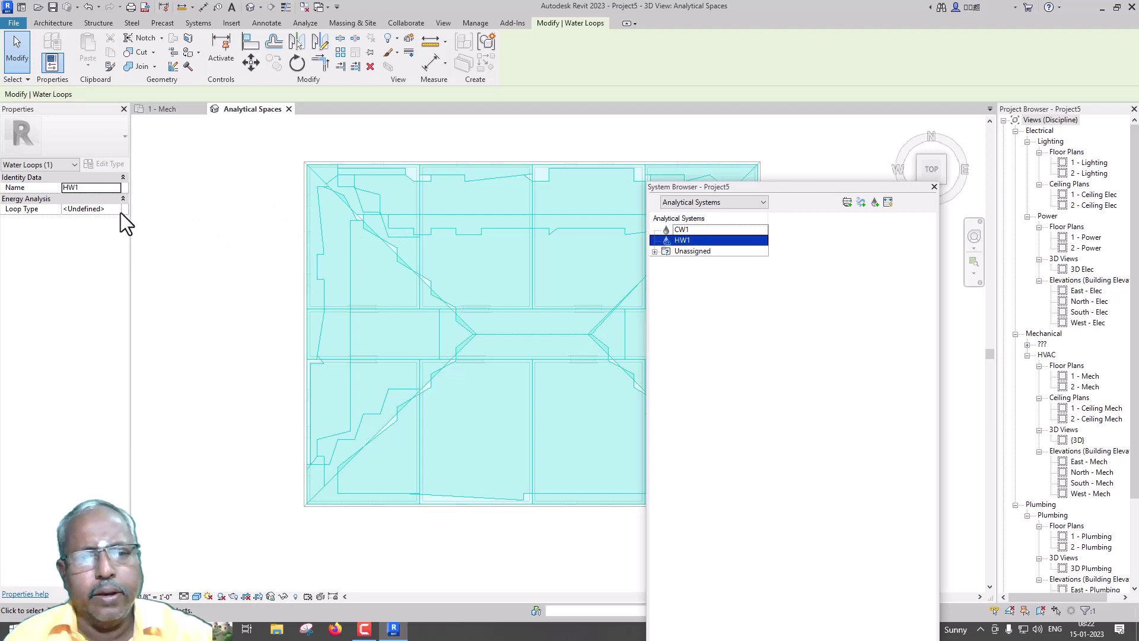
click(119, 210)
click(98, 247)
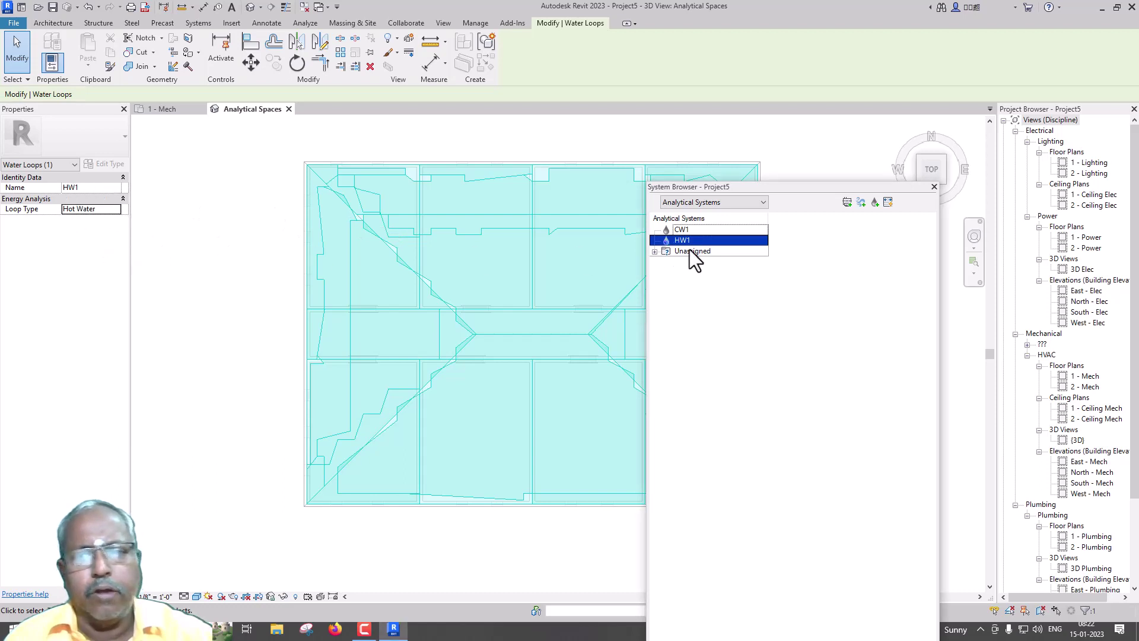
click(848, 201)
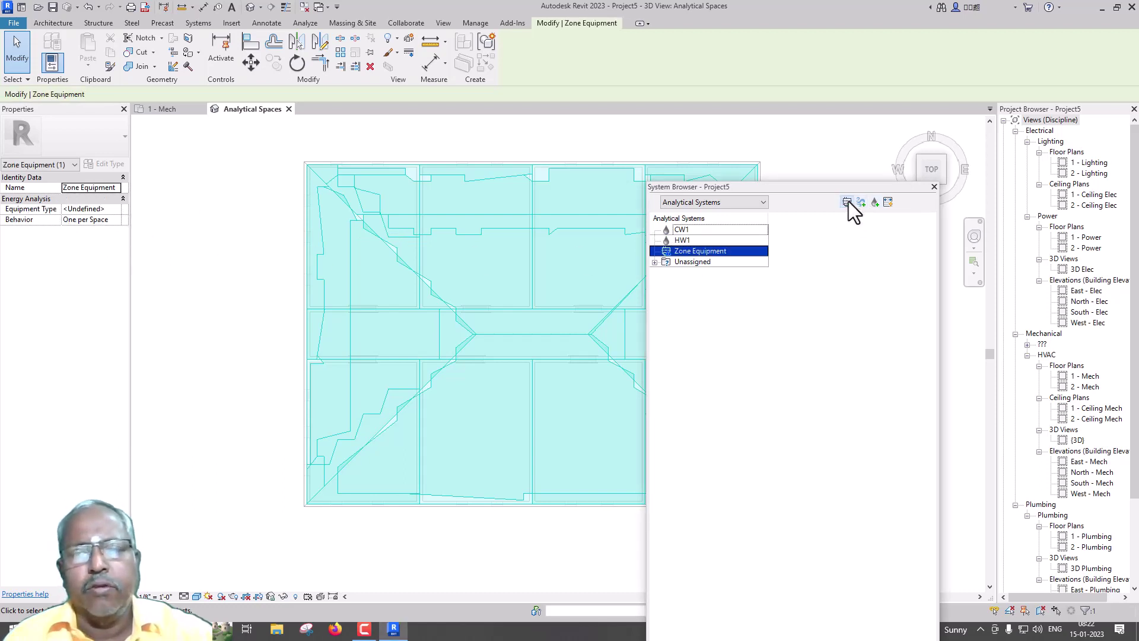
Set the zone equipment type to Radiant Panel, keeping behavior One per Space
click(117, 209)
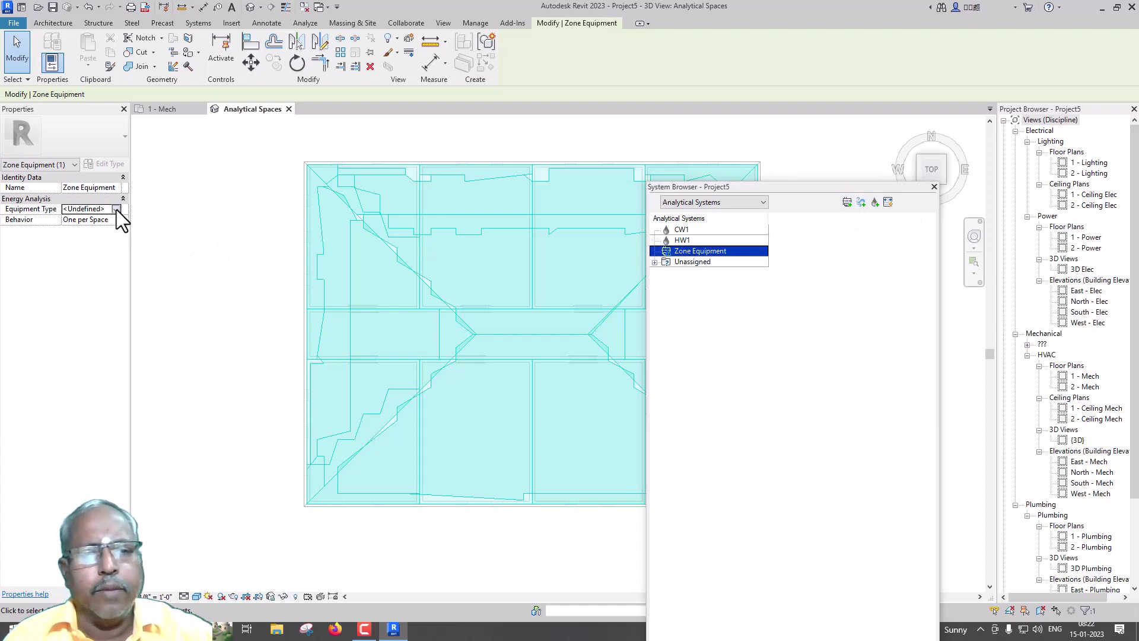
scroll(105, 252, down, 1)
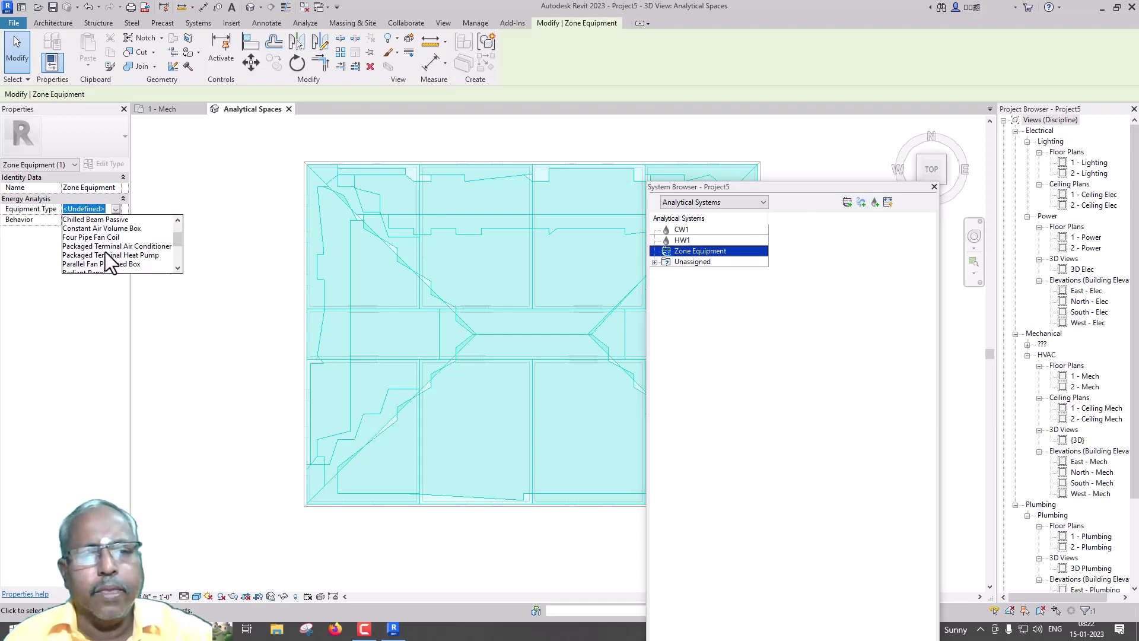
scroll(105, 252, down, 1)
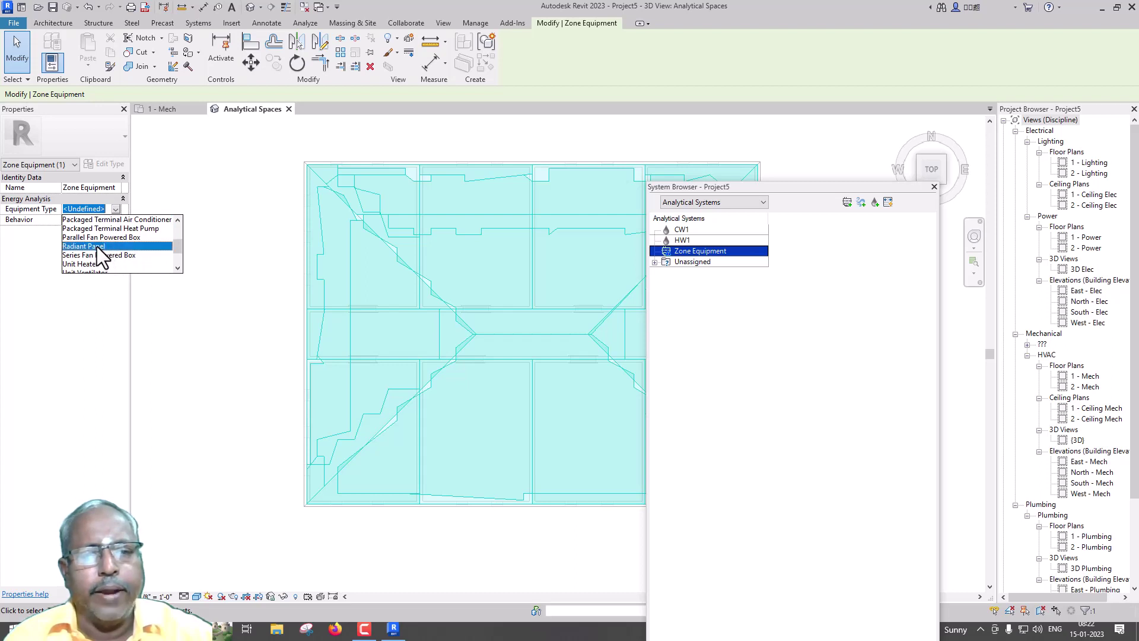
click(97, 246)
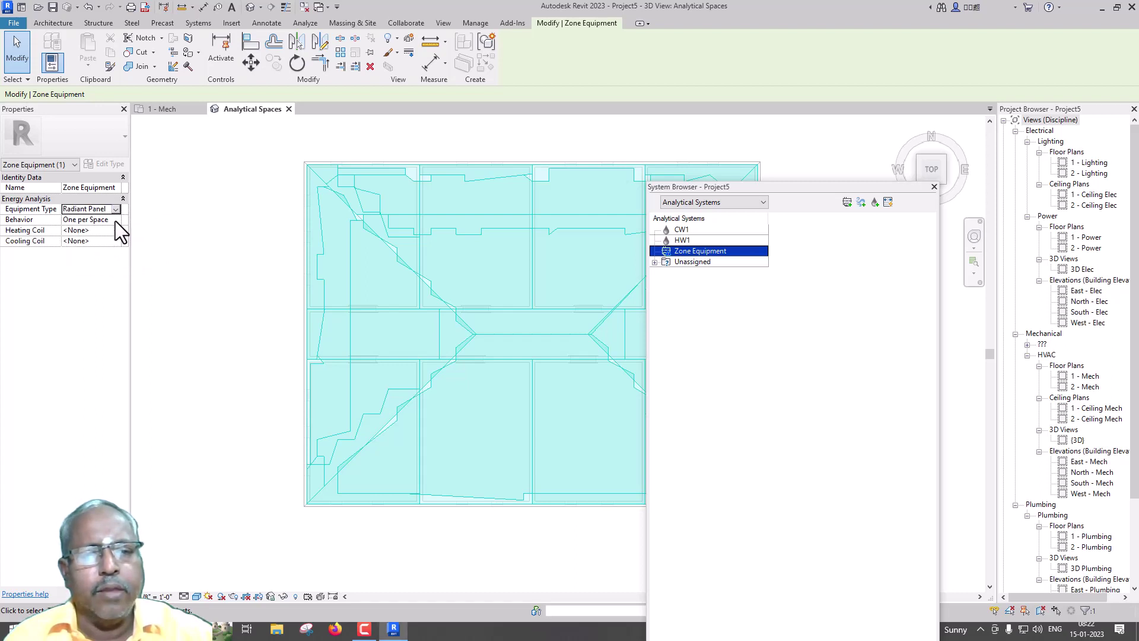
click(115, 220)
click(113, 229)
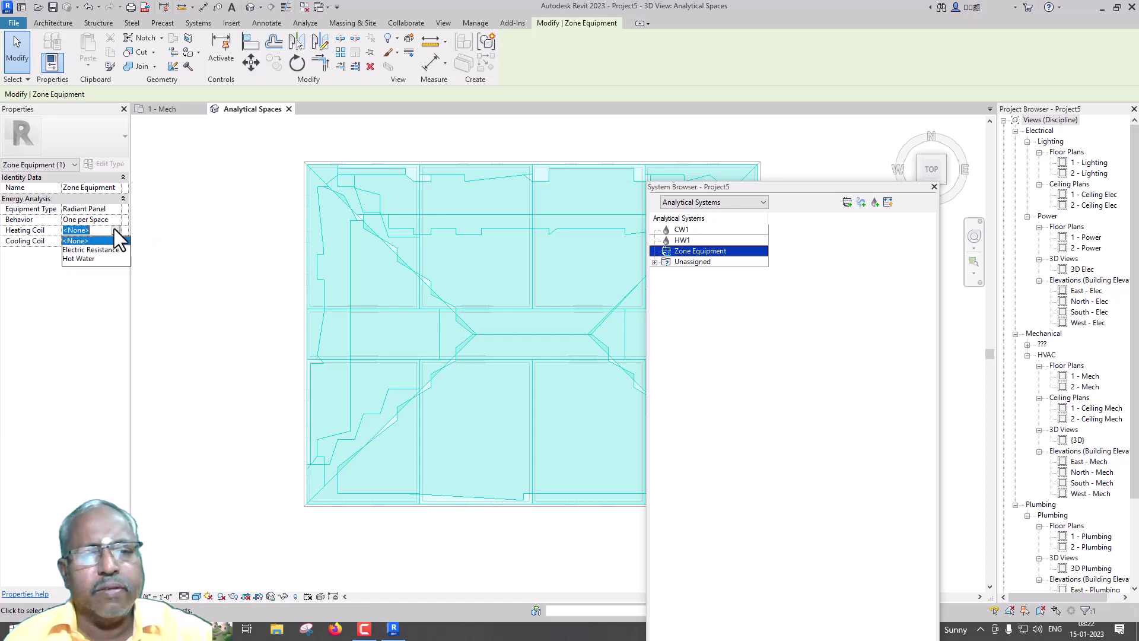
Give the radiant panel a Hot Water heating coil on HW1 and a Chilled Water cooling coil on CW1
click(89, 257)
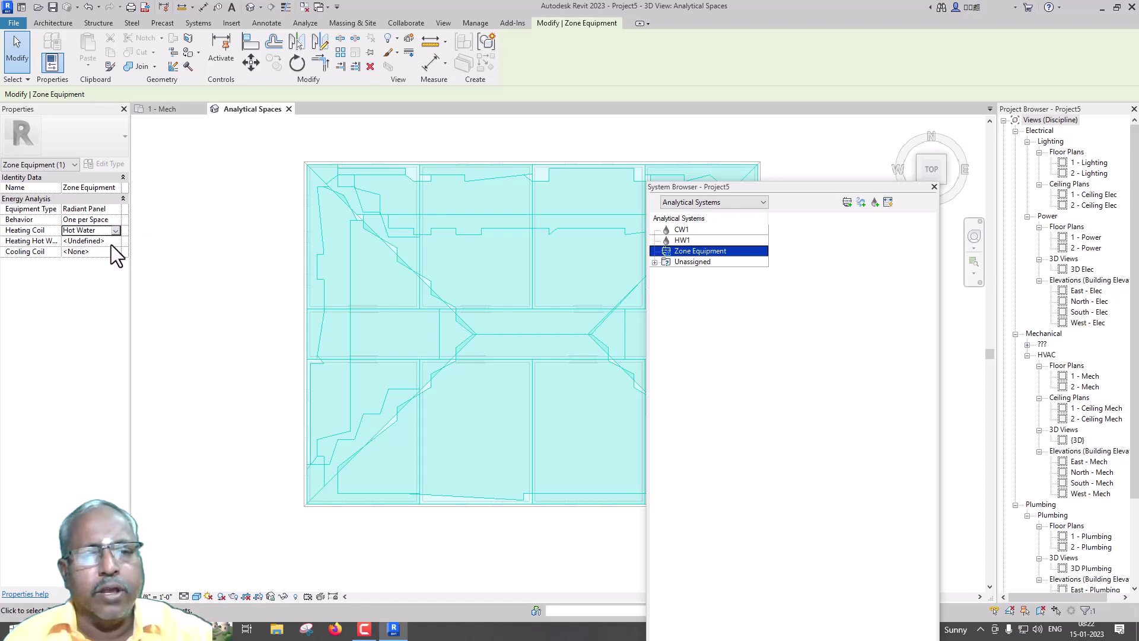
click(113, 243)
click(84, 258)
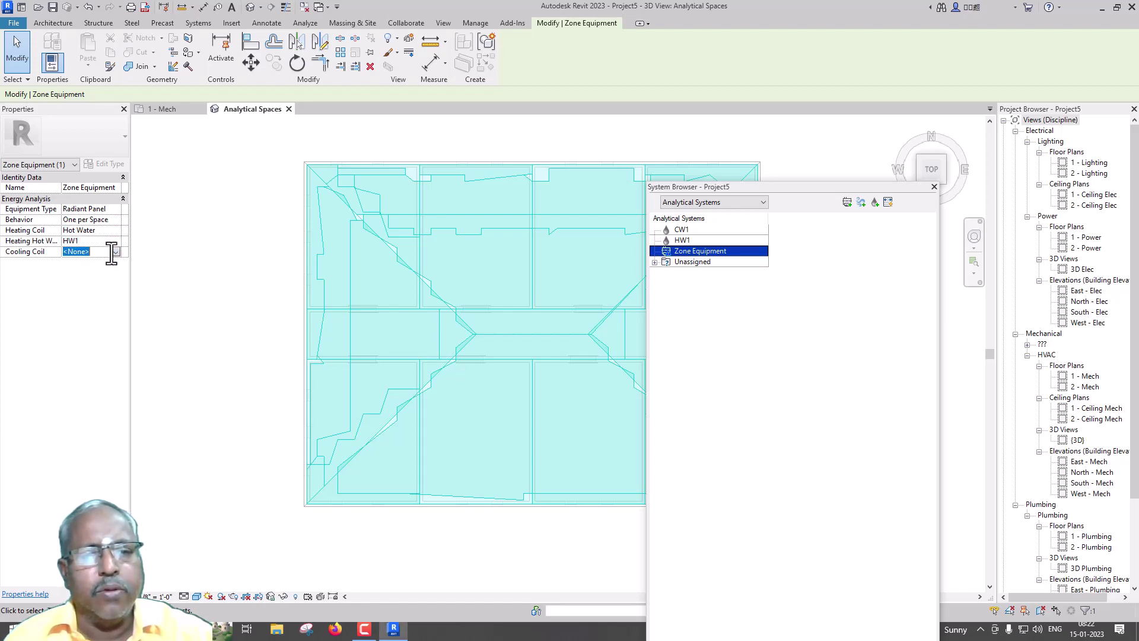
click(116, 251)
click(91, 270)
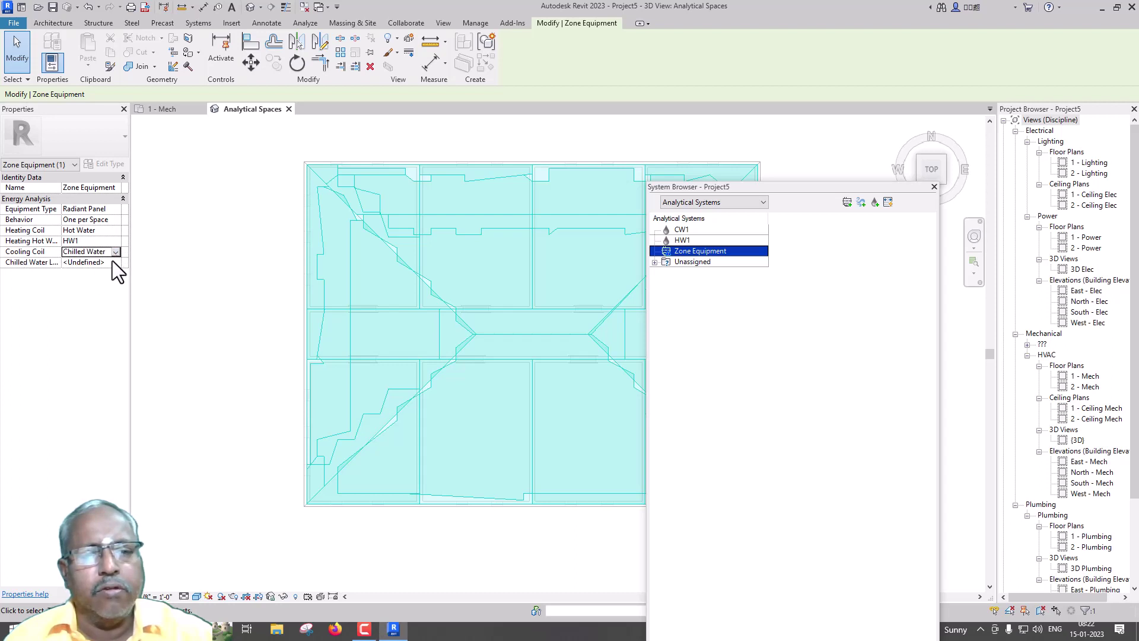
click(88, 279)
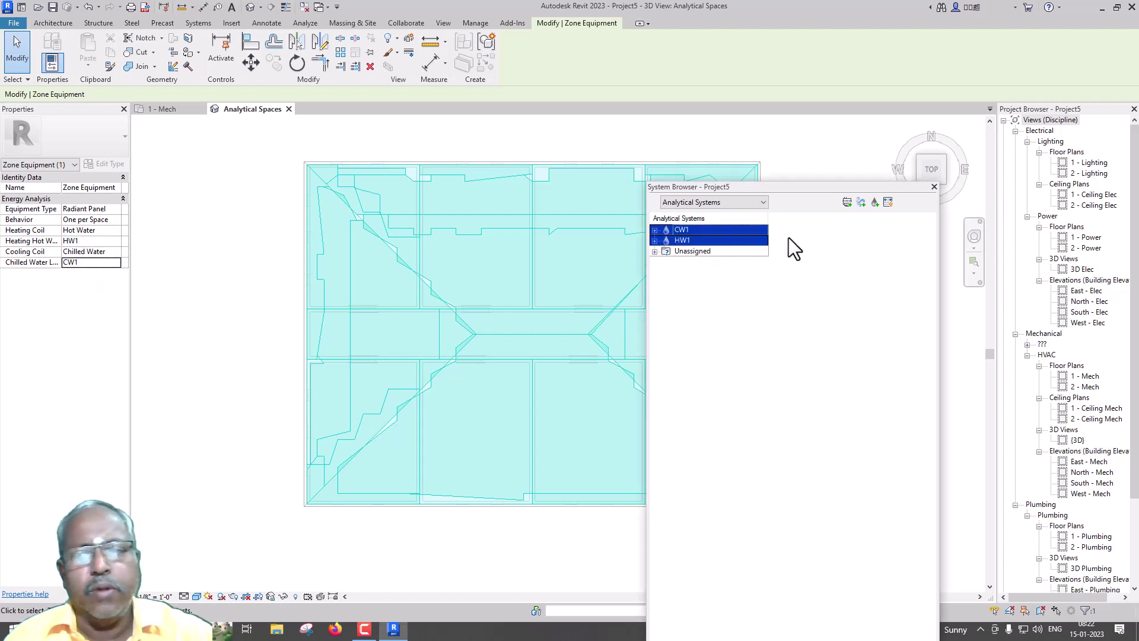
Assign Zone Equipment to Zone1 and Zone2 in the System Browser
click(658, 231)
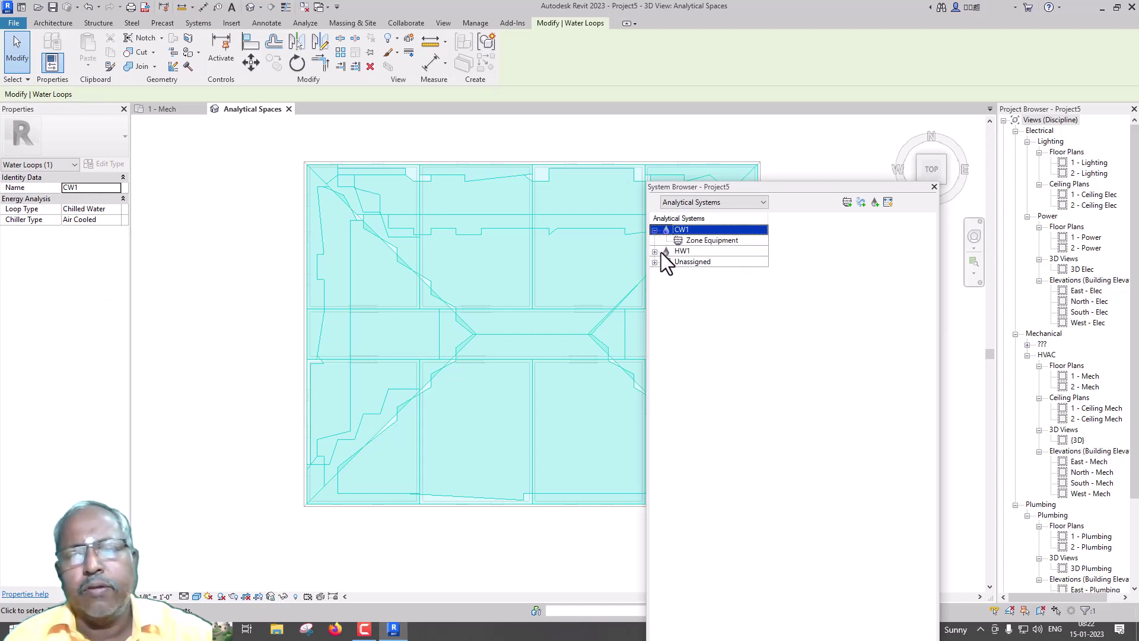
click(654, 262)
click(691, 272)
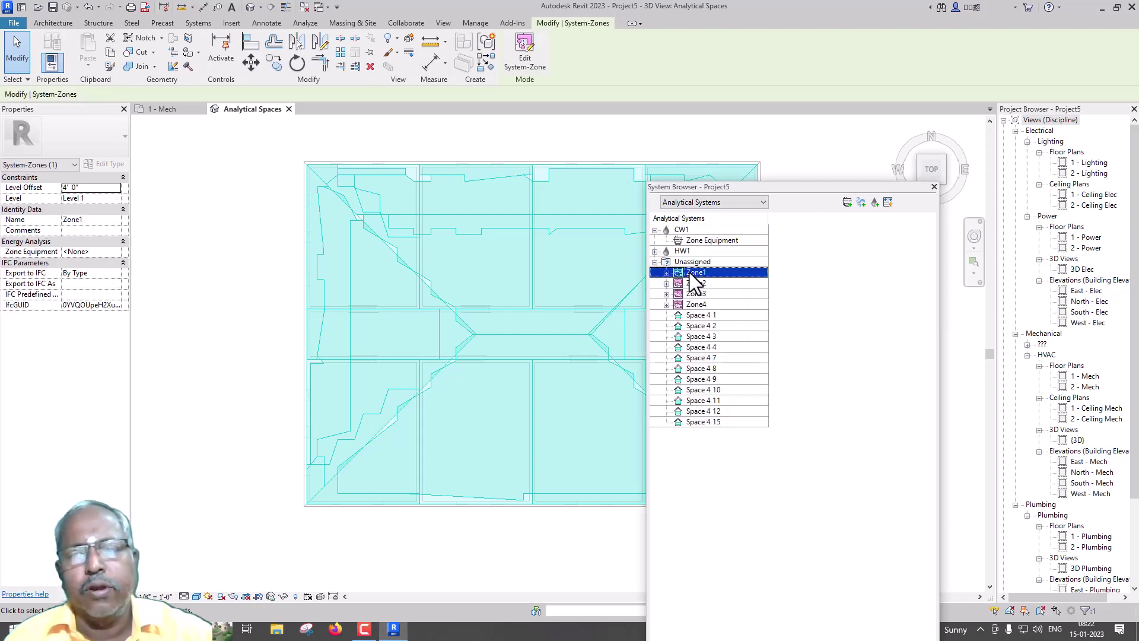
click(116, 252)
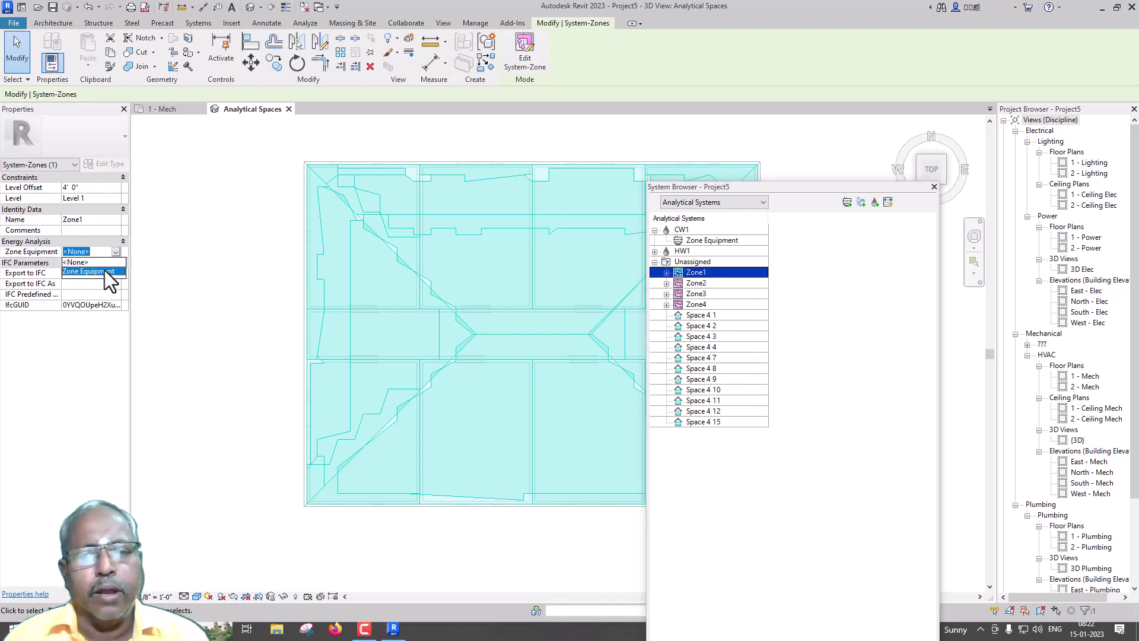
click(104, 269)
click(700, 293)
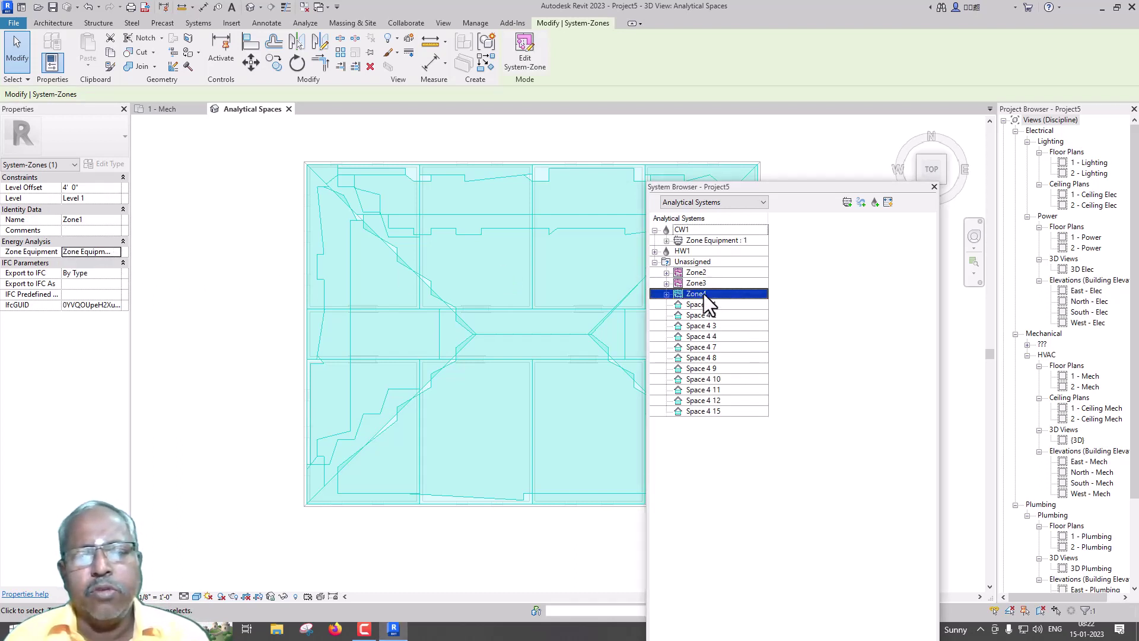
click(692, 273)
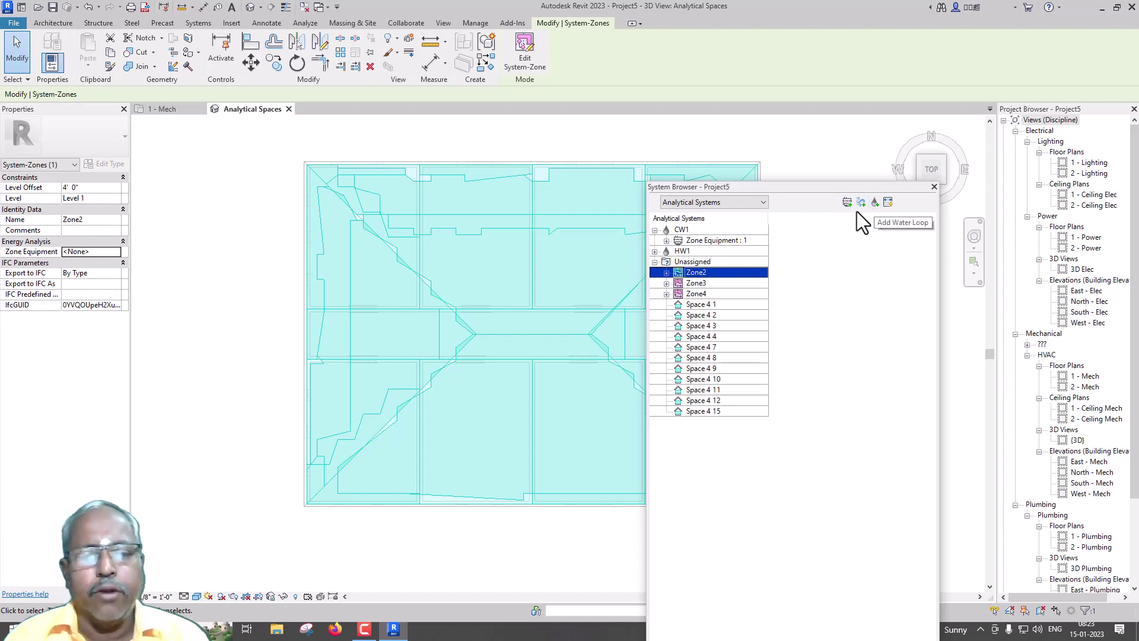
click(114, 251)
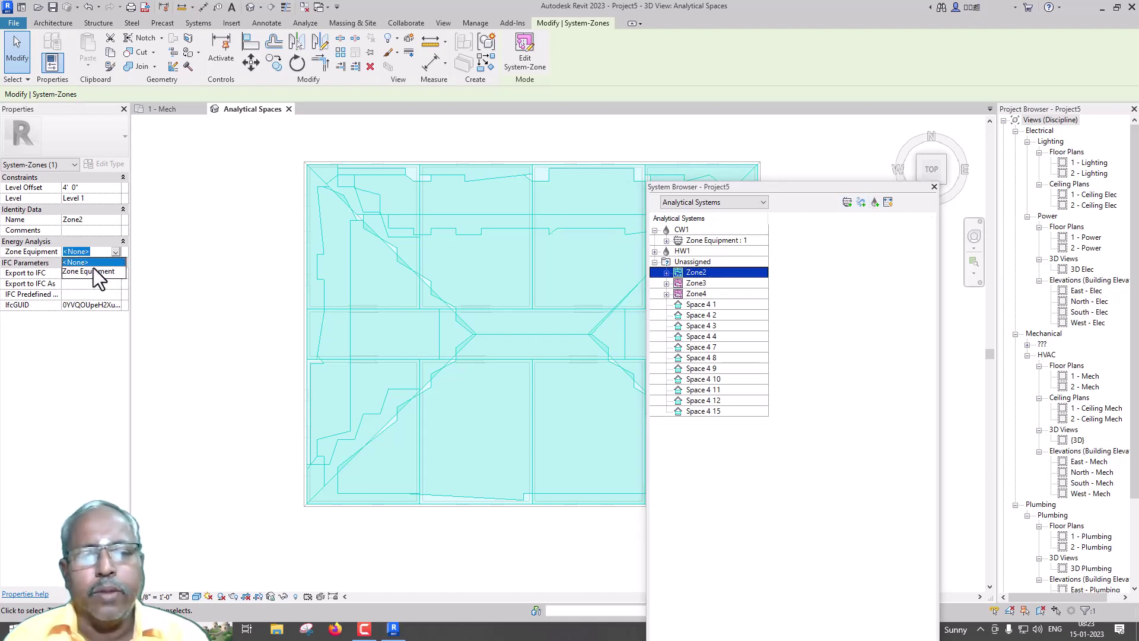
click(94, 270)
Assign Zone Equipment to Zone3 and Zone4, then clear the selection
click(695, 284)
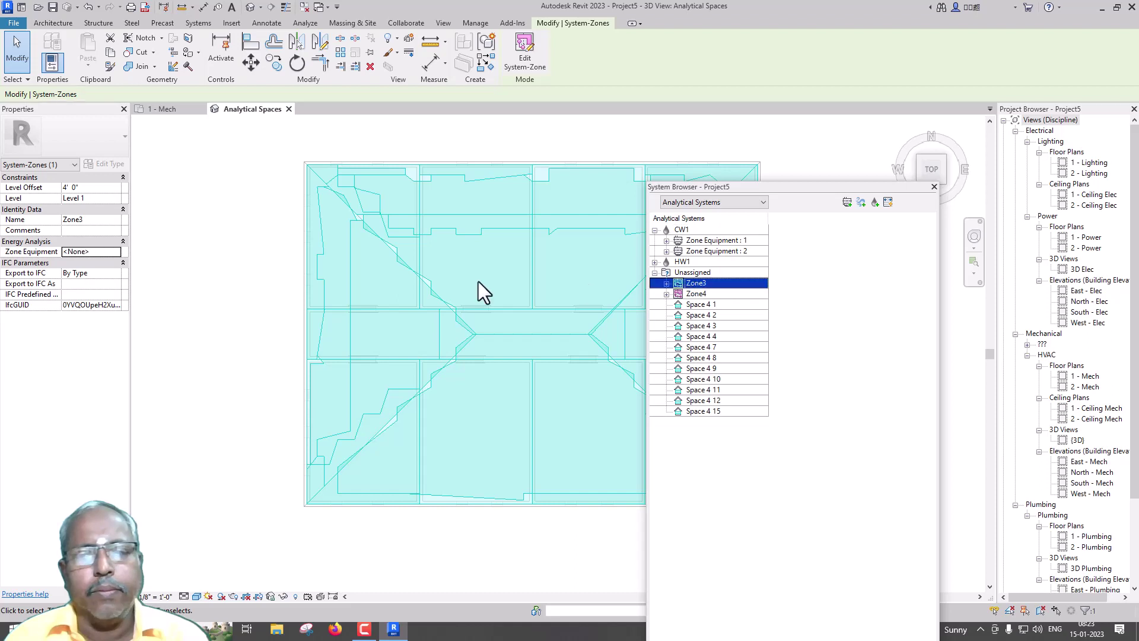
click(115, 252)
click(116, 273)
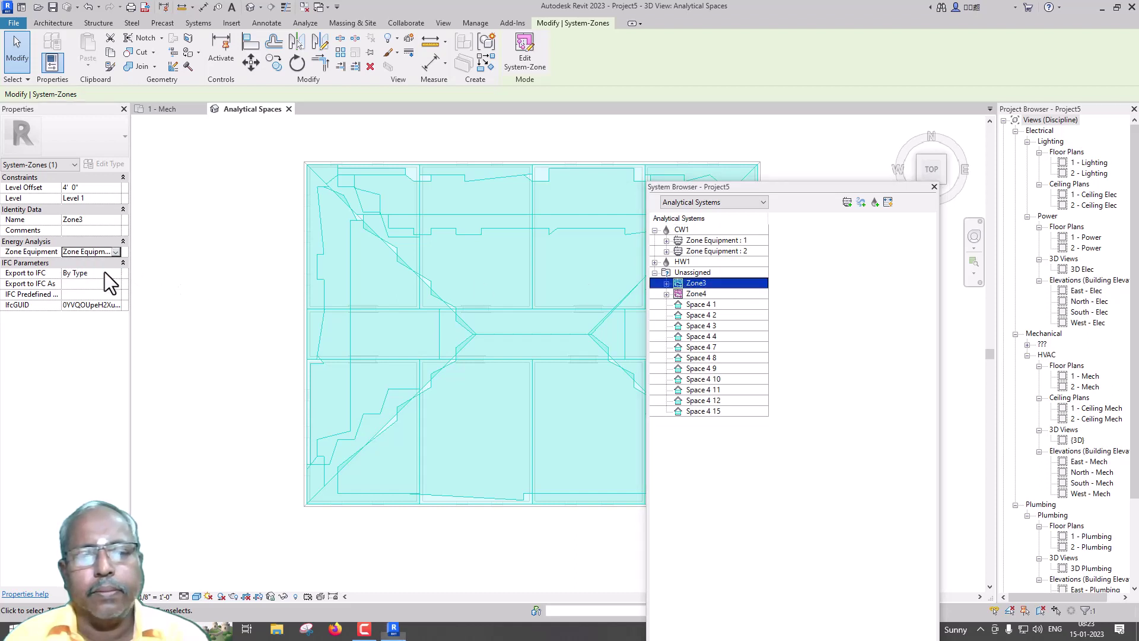
click(724, 294)
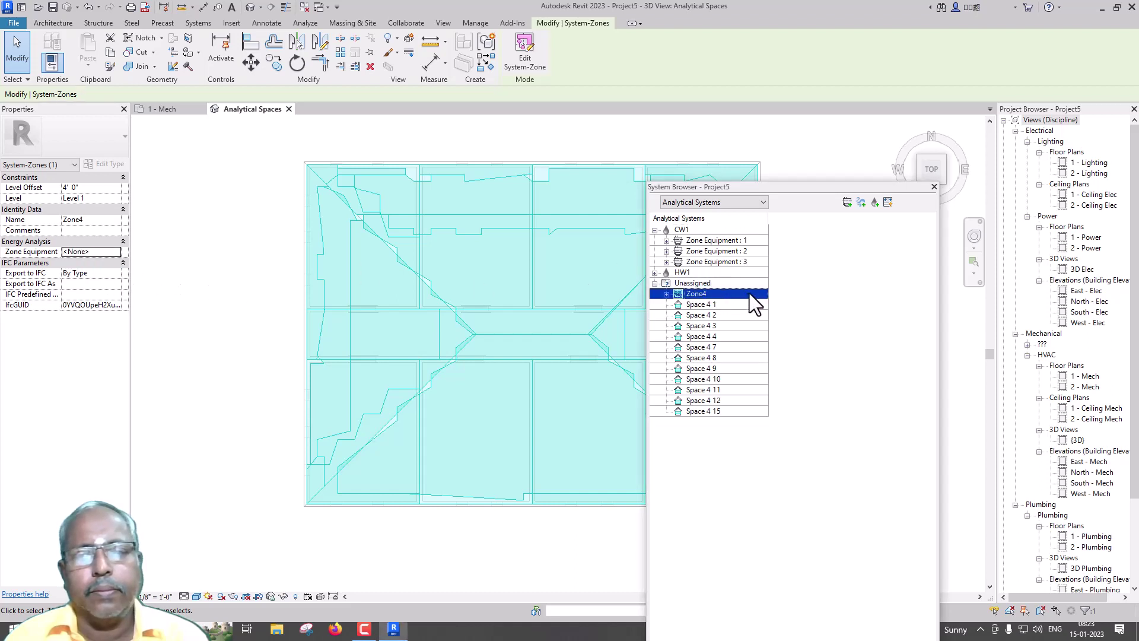
click(119, 252)
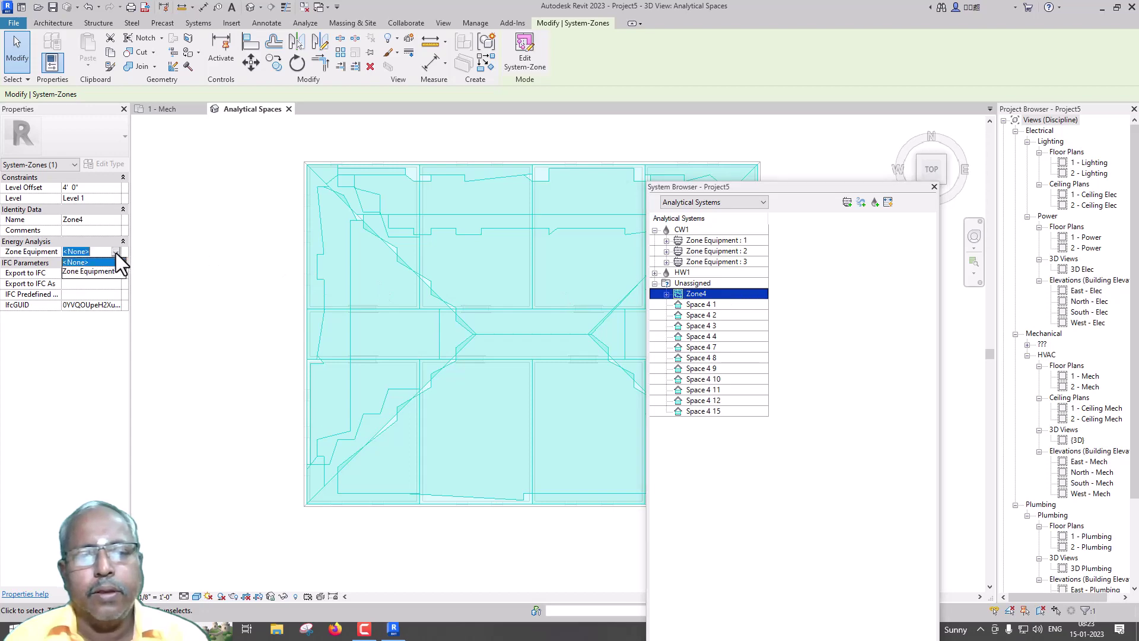
click(116, 272)
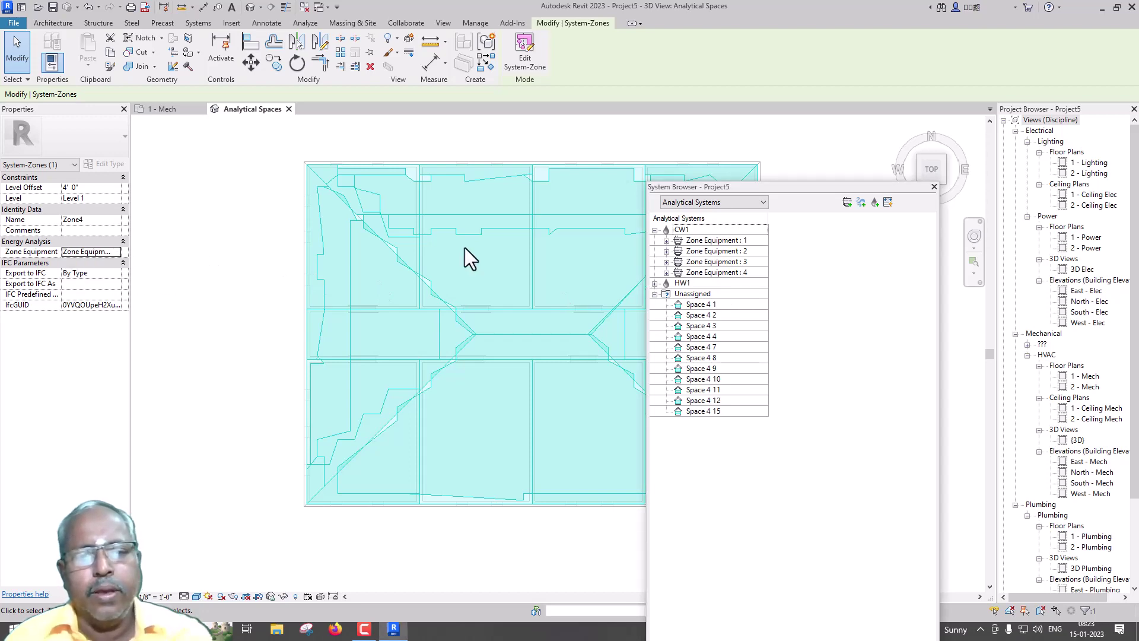
key(Escape)
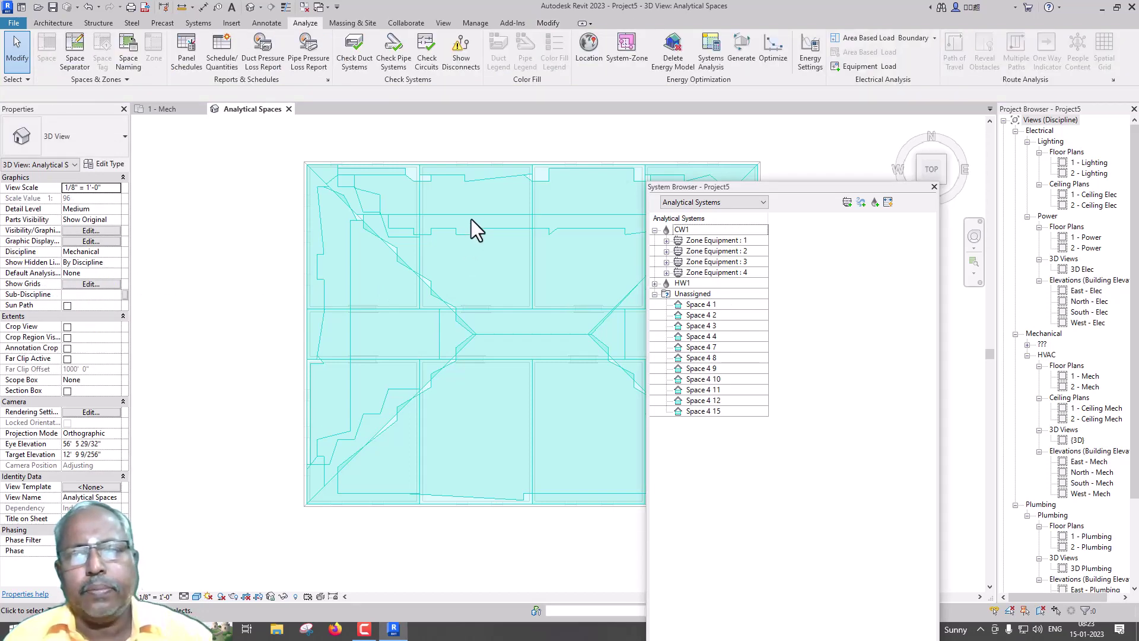
Run the HVAC Systems Loads and Sizing systems analysis
click(710, 67)
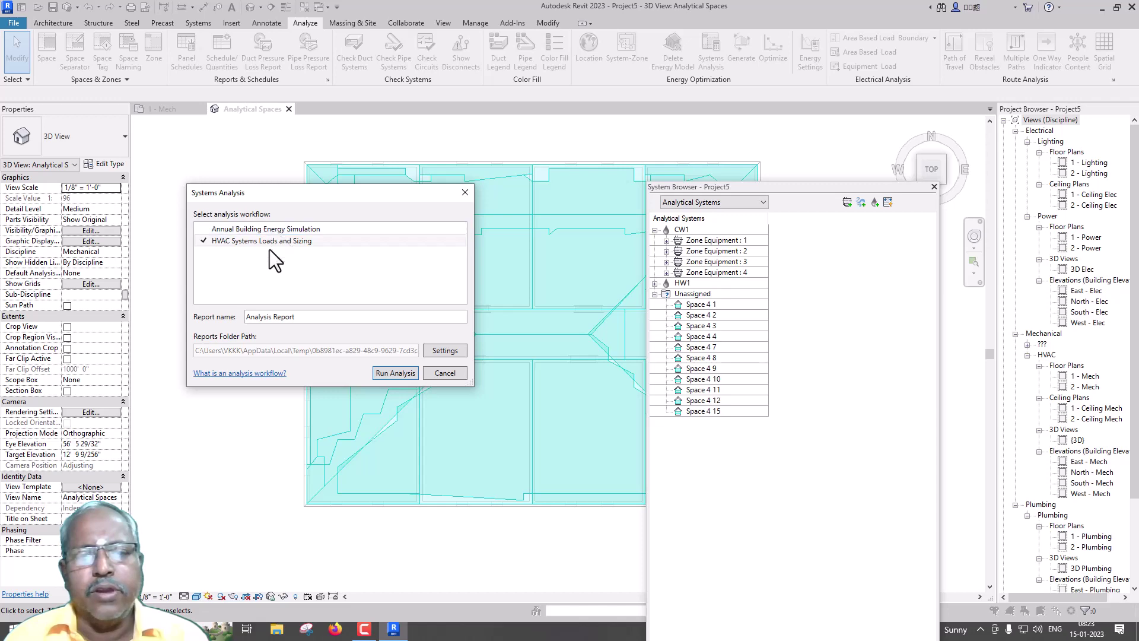
click(385, 372)
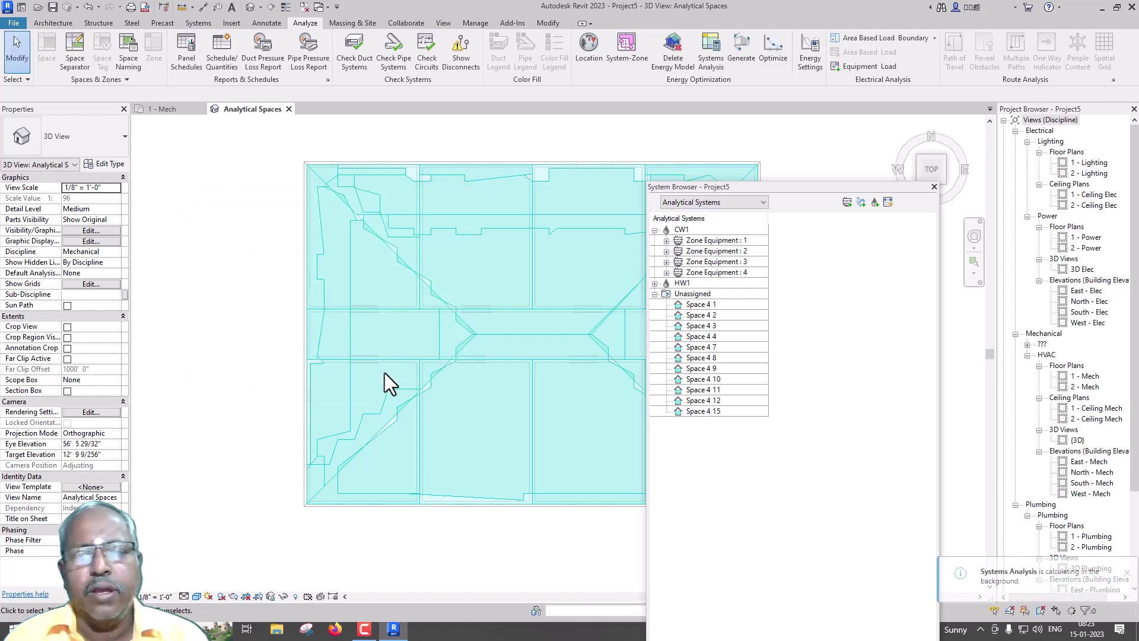
click(1126, 572)
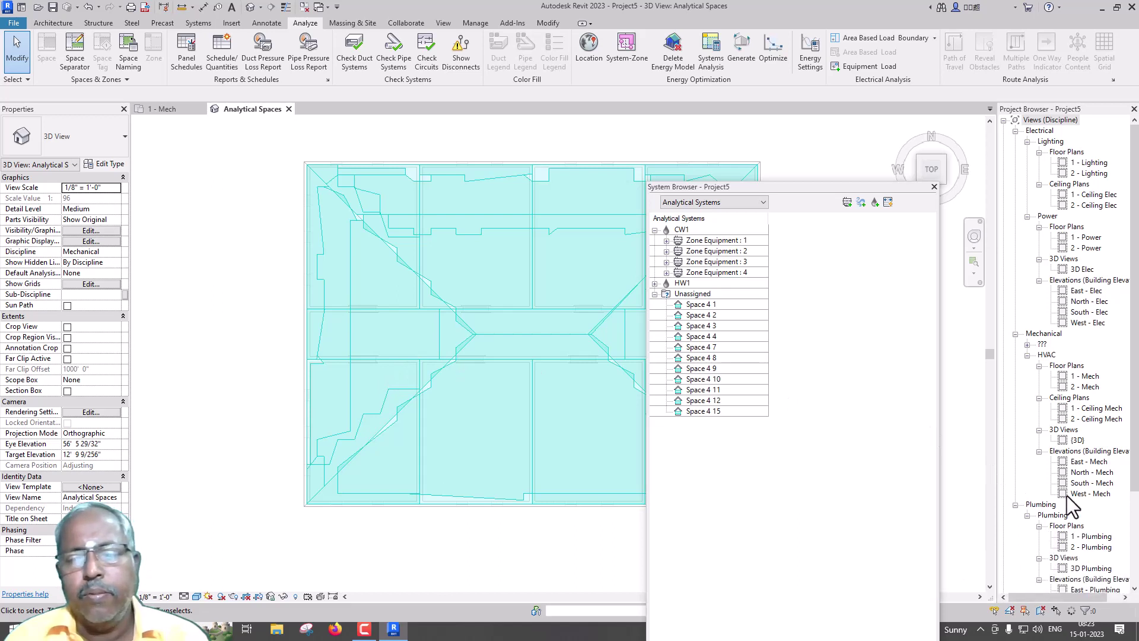
Expand the Reports group in the Project Browser to reveal Analysis Reports
scroll(1068, 501, down, 1)
scroll(1070, 495, down, 2)
scroll(1070, 498, down, 1)
scroll(1074, 501, down, 1)
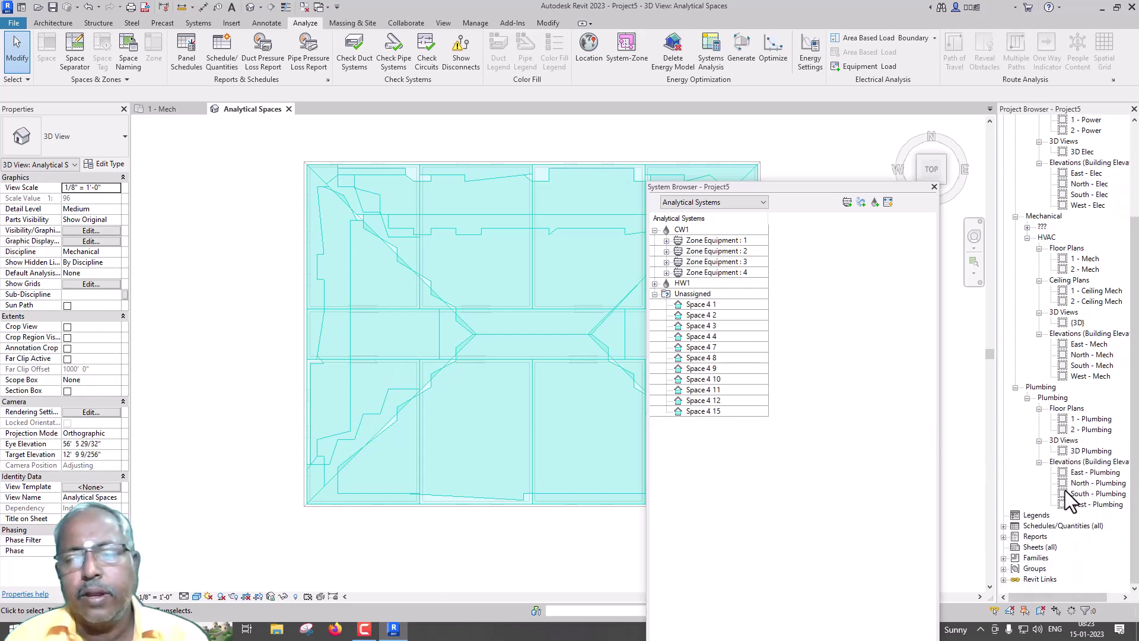
click(1008, 549)
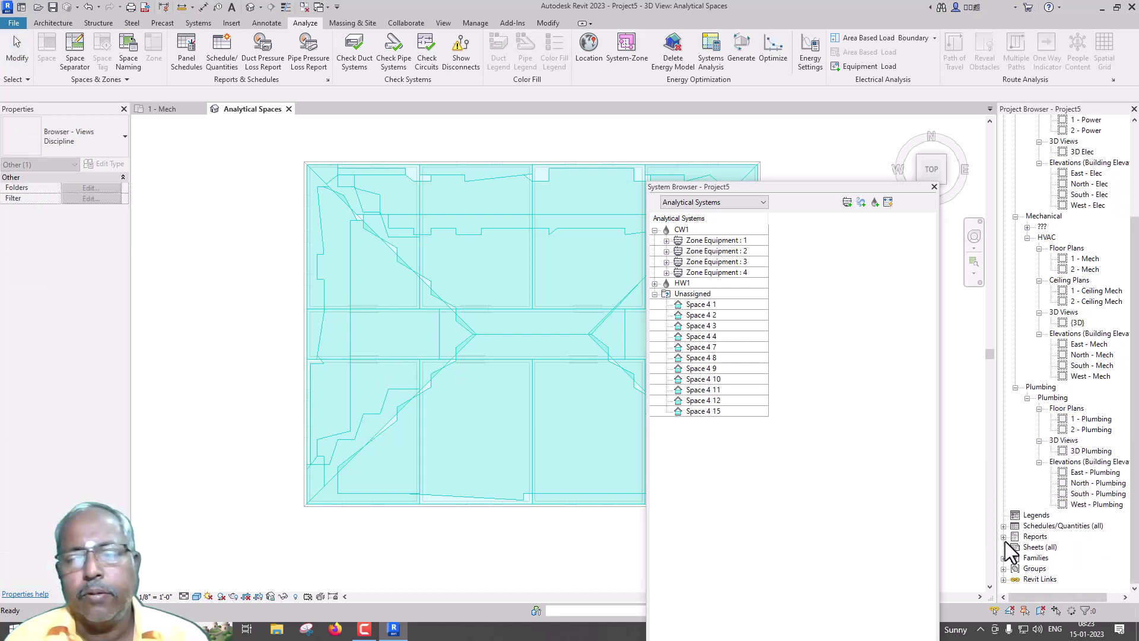
click(1004, 537)
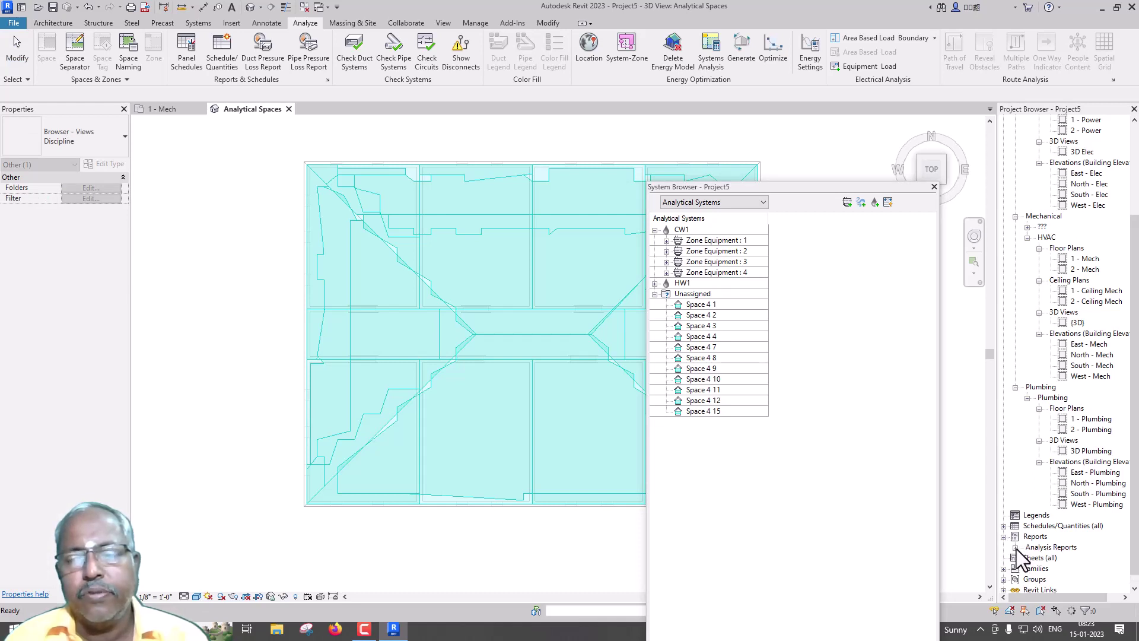
Open the Analysis Report and close the System Browser
click(1016, 548)
double_click(1054, 559)
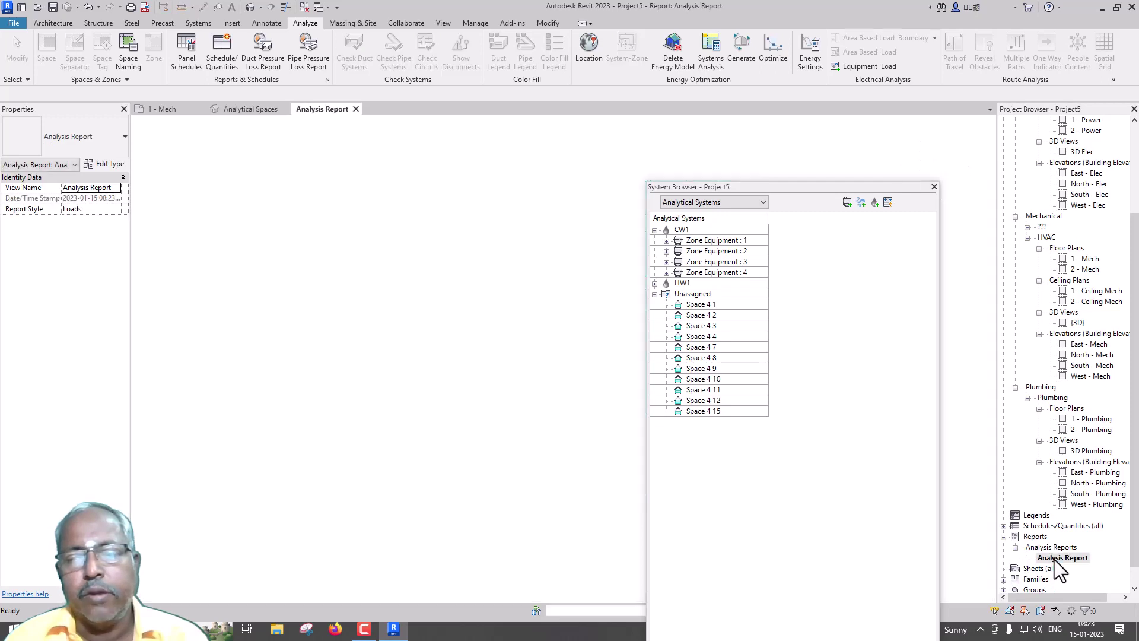
click(933, 187)
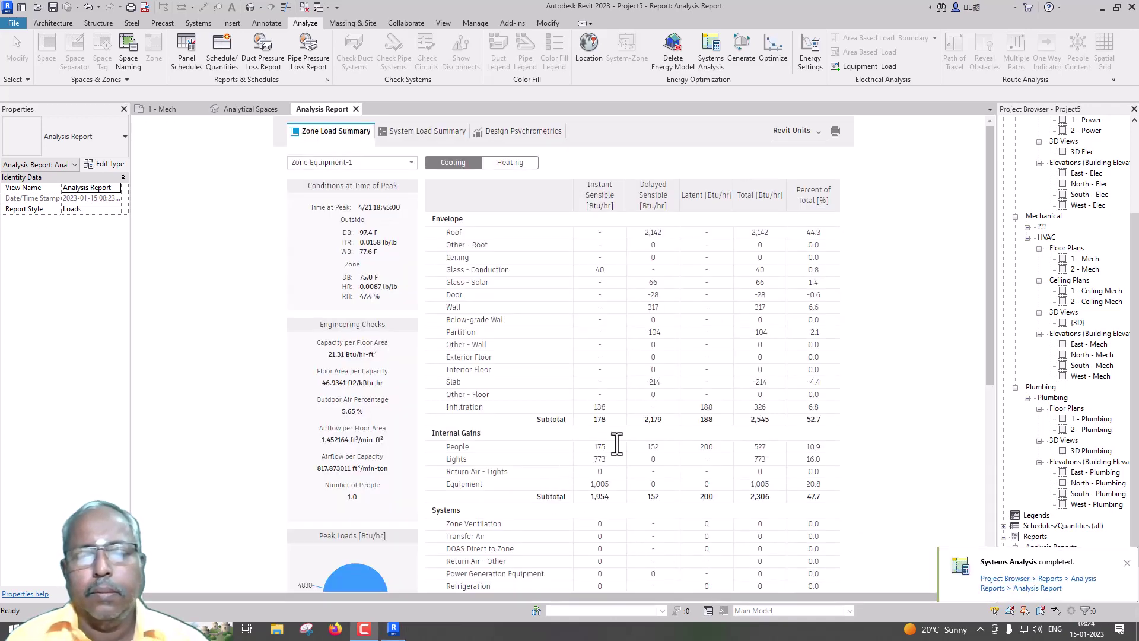
Review Zone Equipment-1's zone load summary, then show the System Load Summary
click(408, 172)
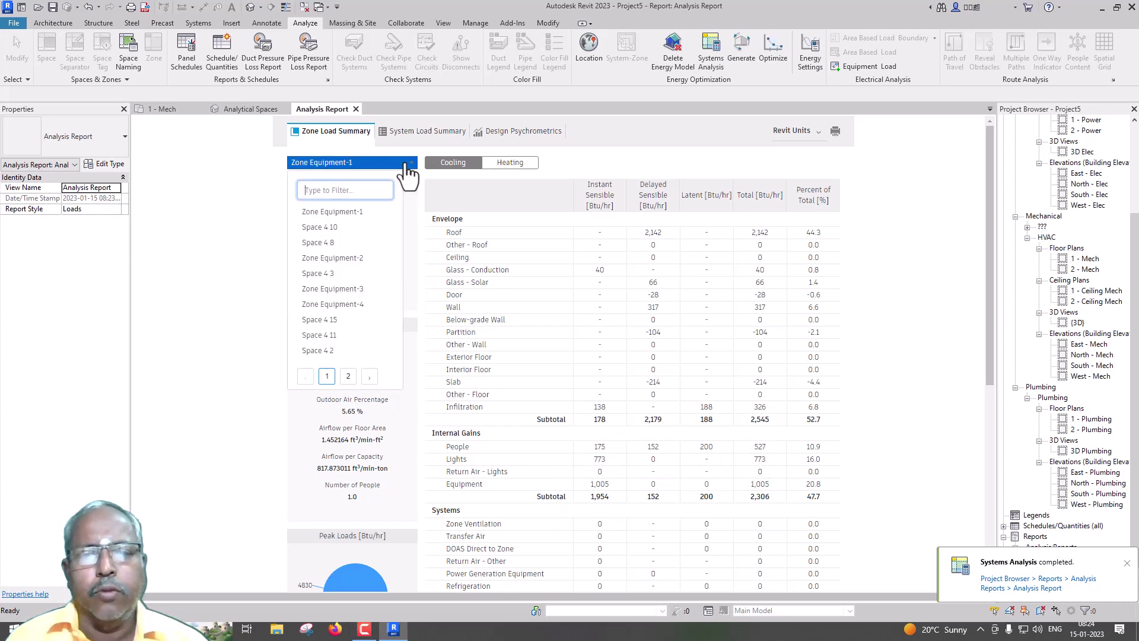
click(408, 173)
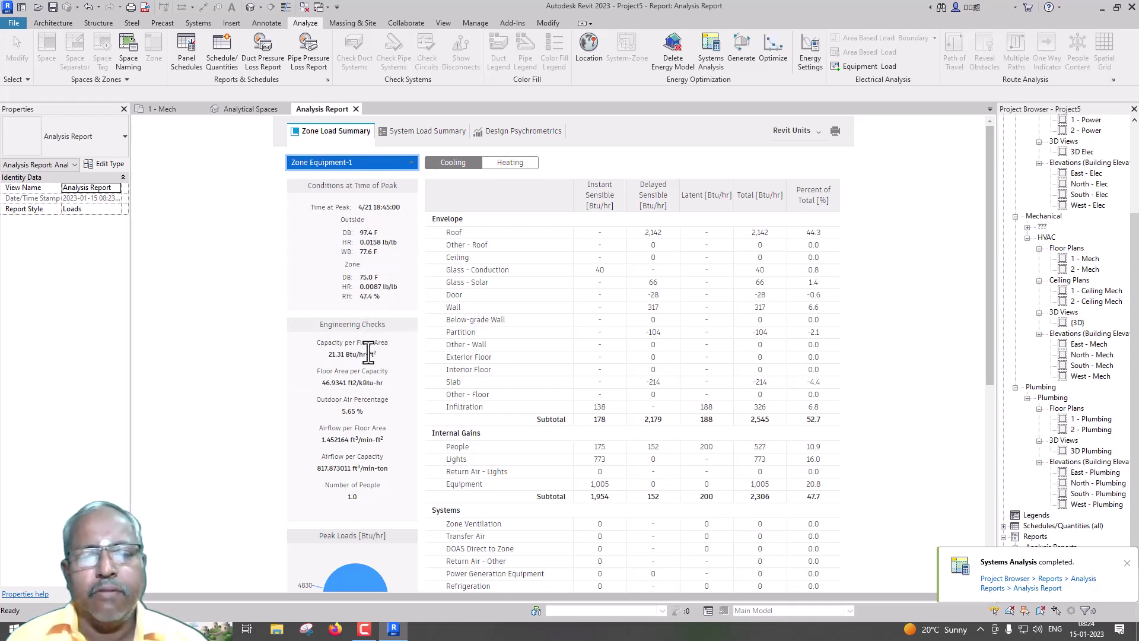
scroll(368, 354, down, 2)
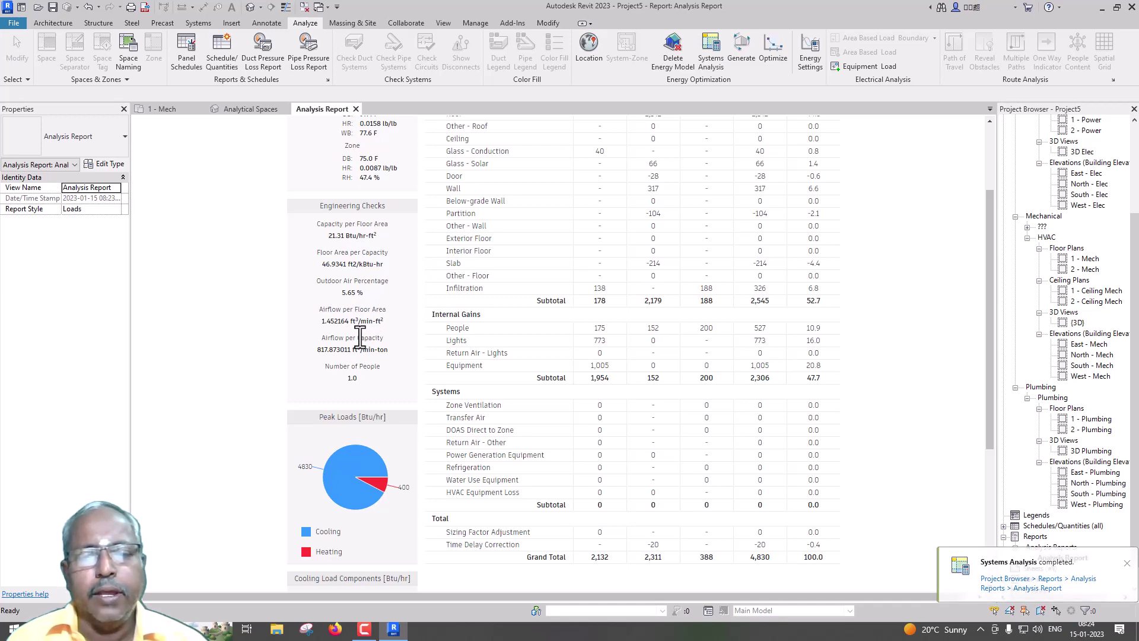
scroll(360, 337, down, 3)
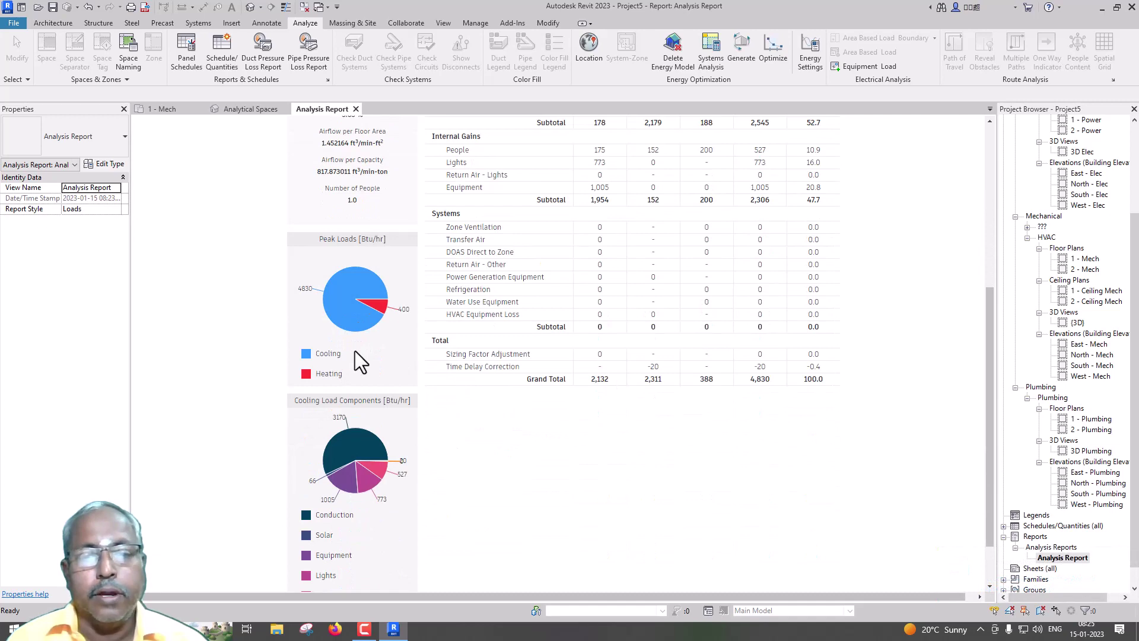
scroll(355, 351, down, 1)
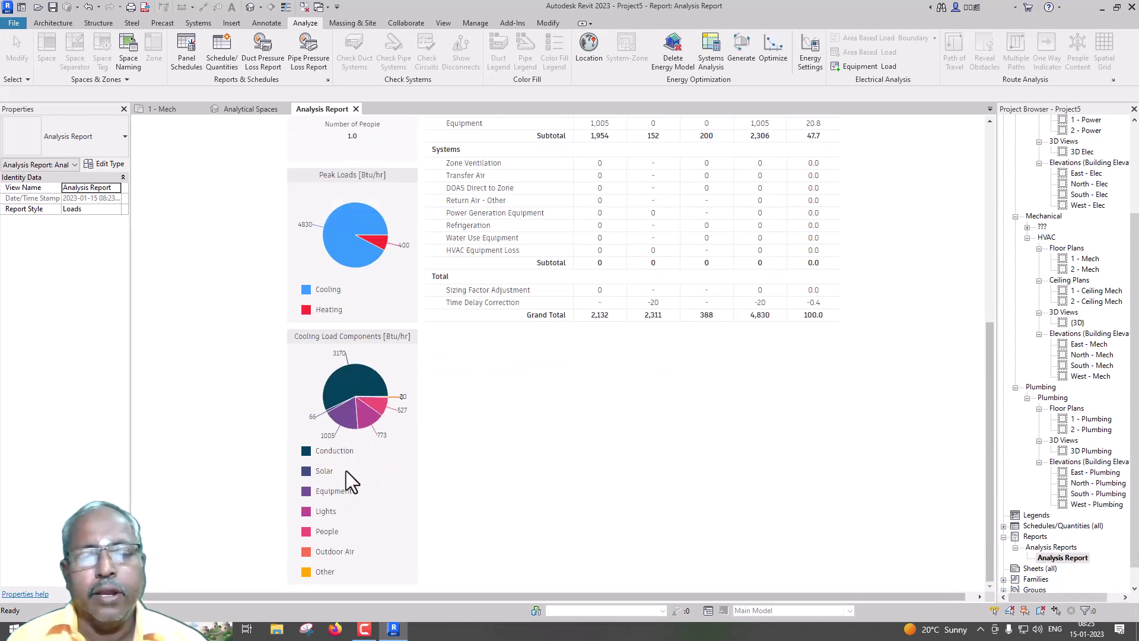
scroll(572, 448, up, 3)
scroll(572, 448, up, 3)
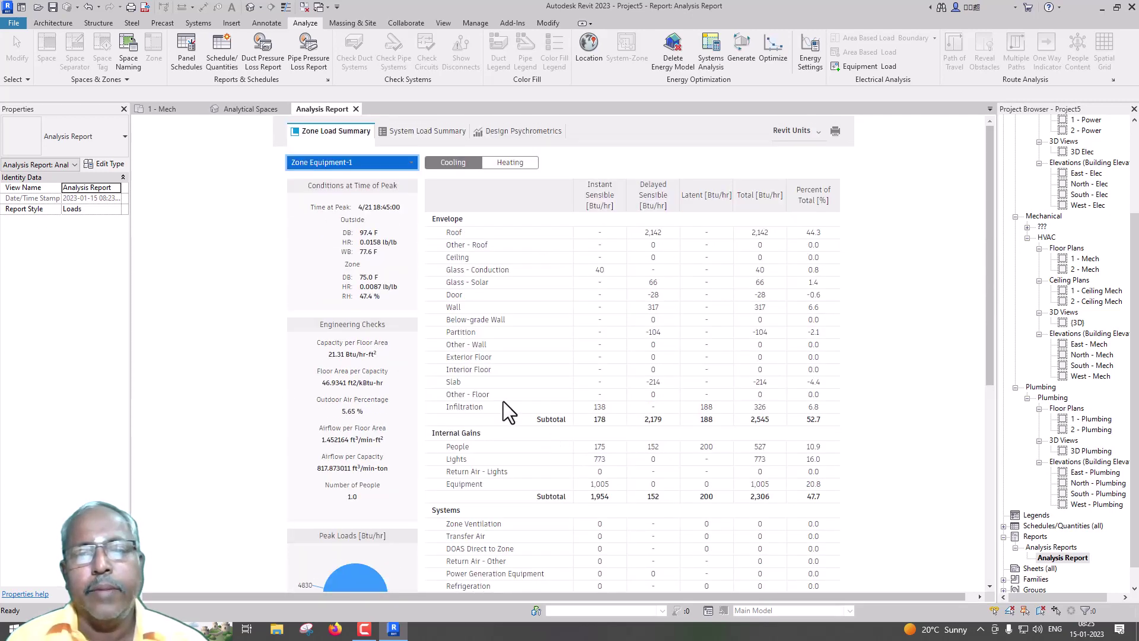
click(428, 141)
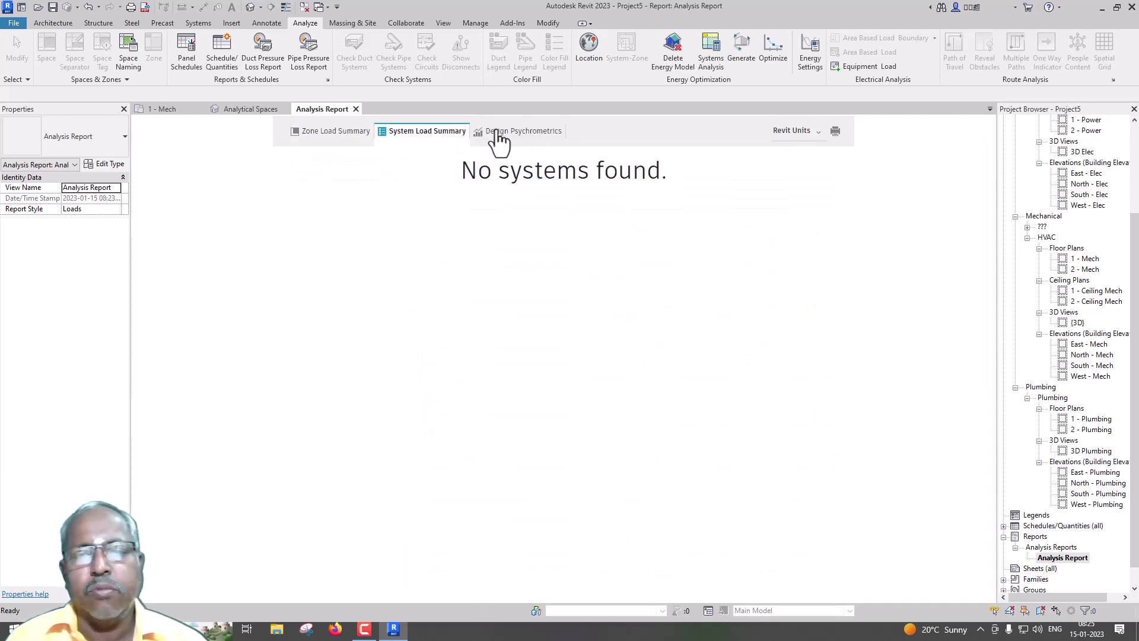
Show Design Psychrometrics for Zone Equipment-1 Cooling Coil and highlight its Coil Air Flow Rate
click(516, 136)
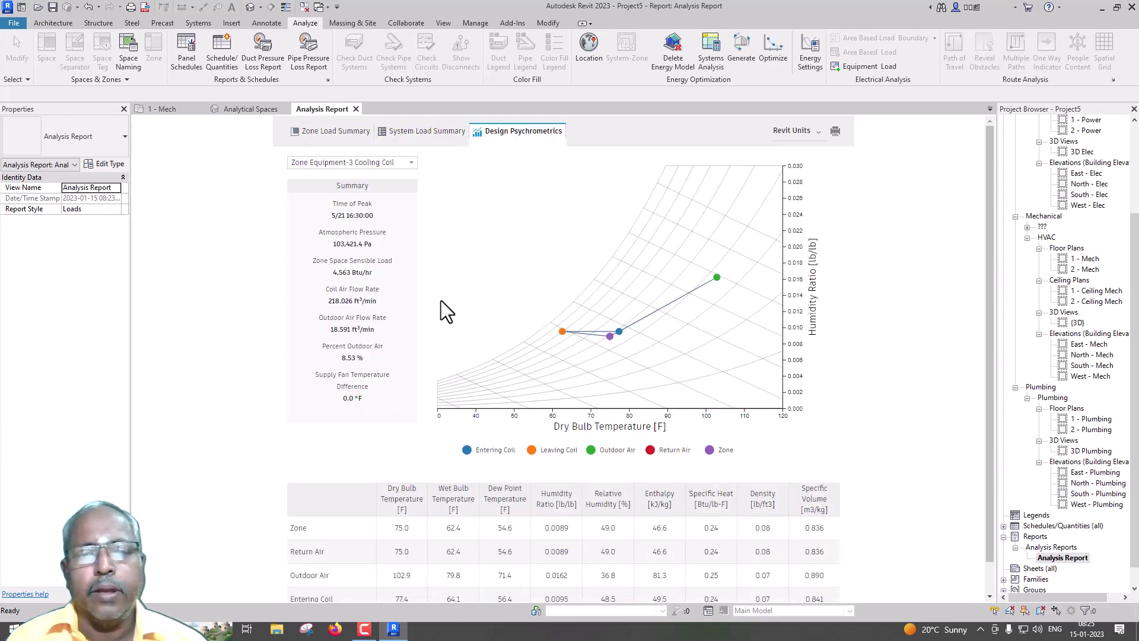
click(409, 166)
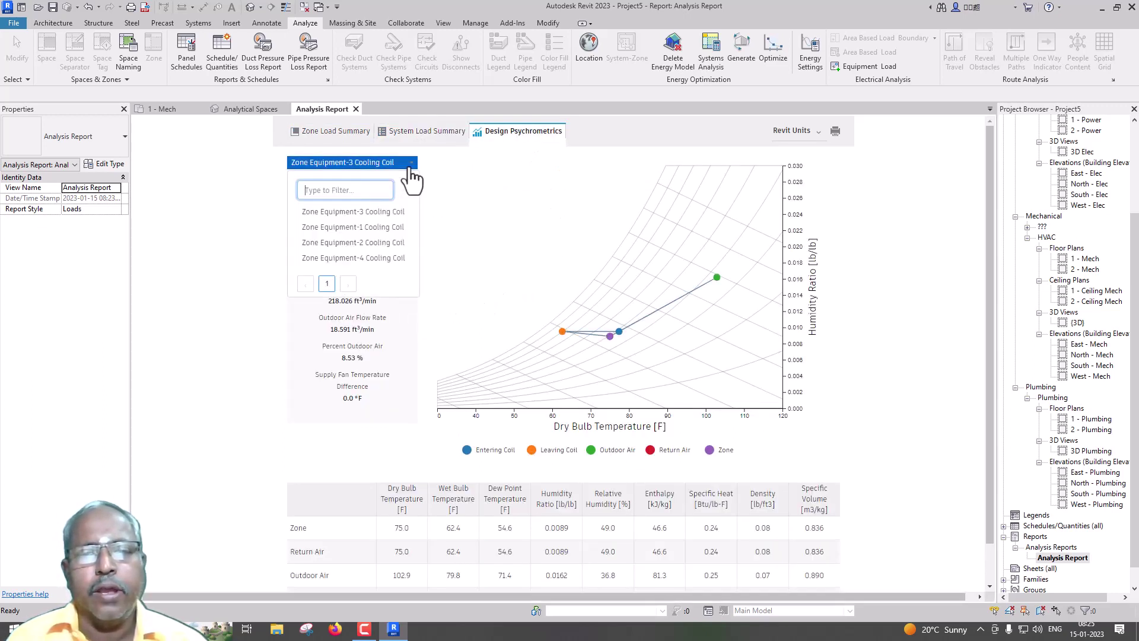
click(368, 229)
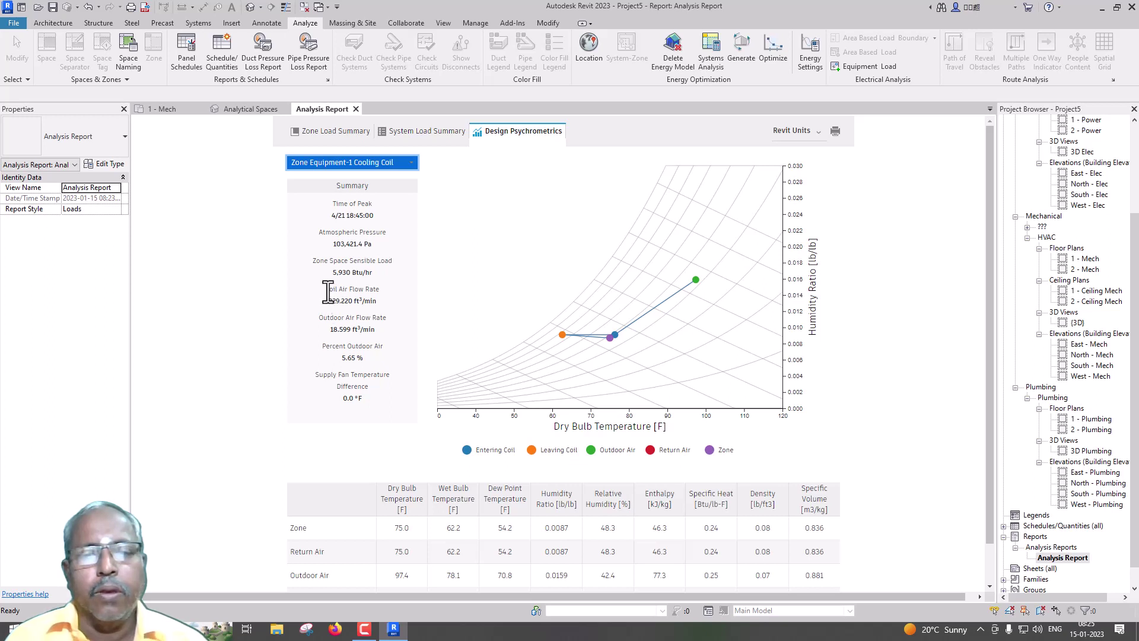
drag(326, 290, 382, 291)
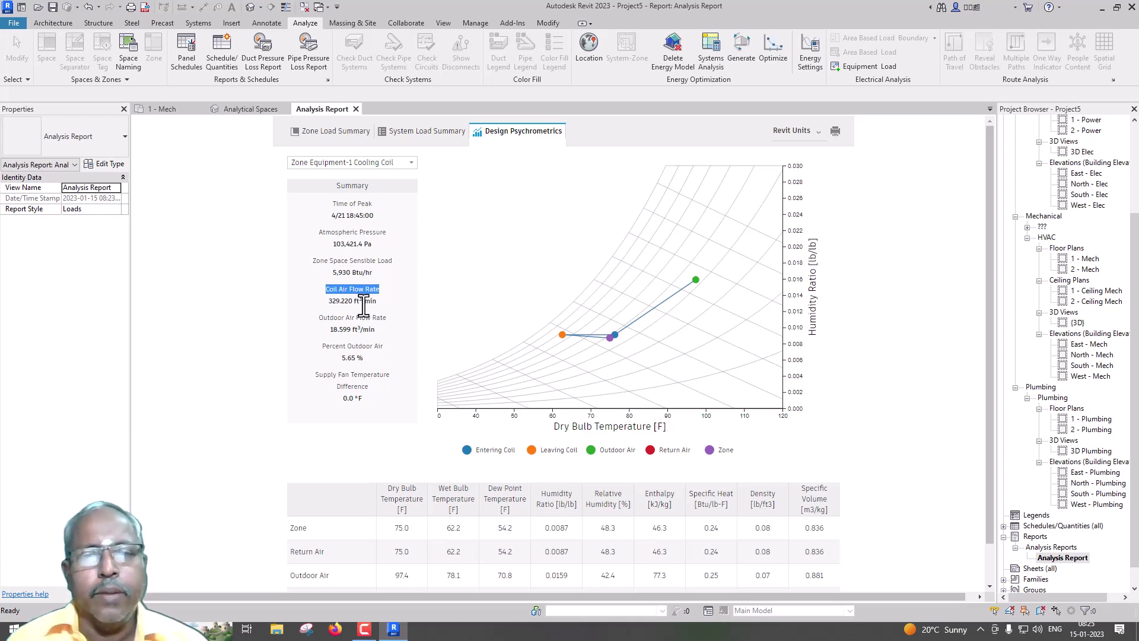
click(1099, 9)
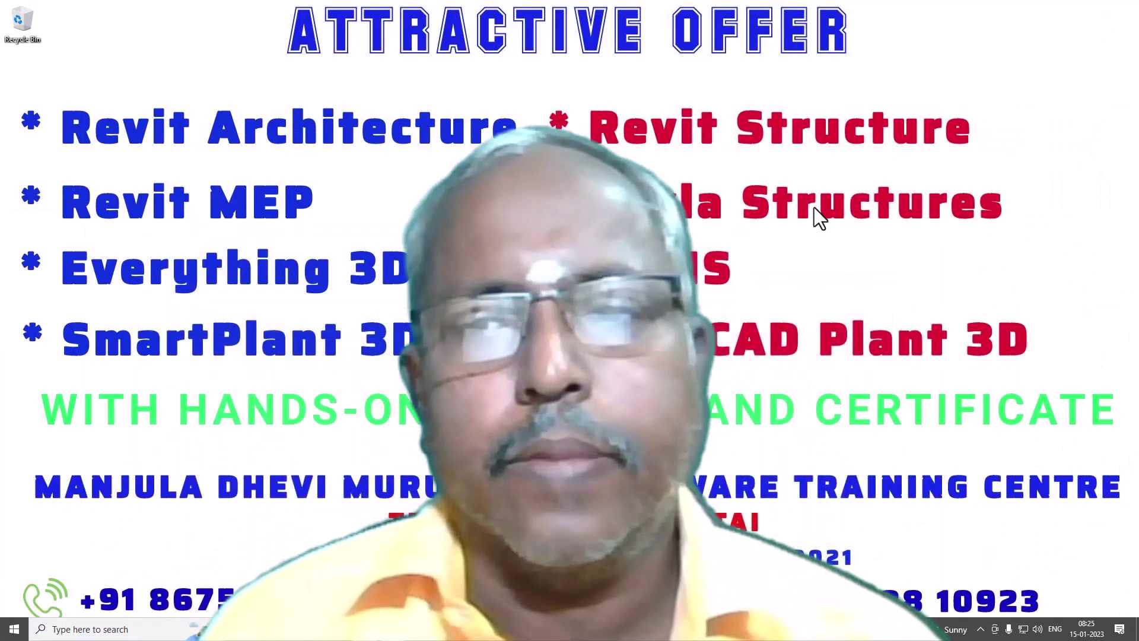